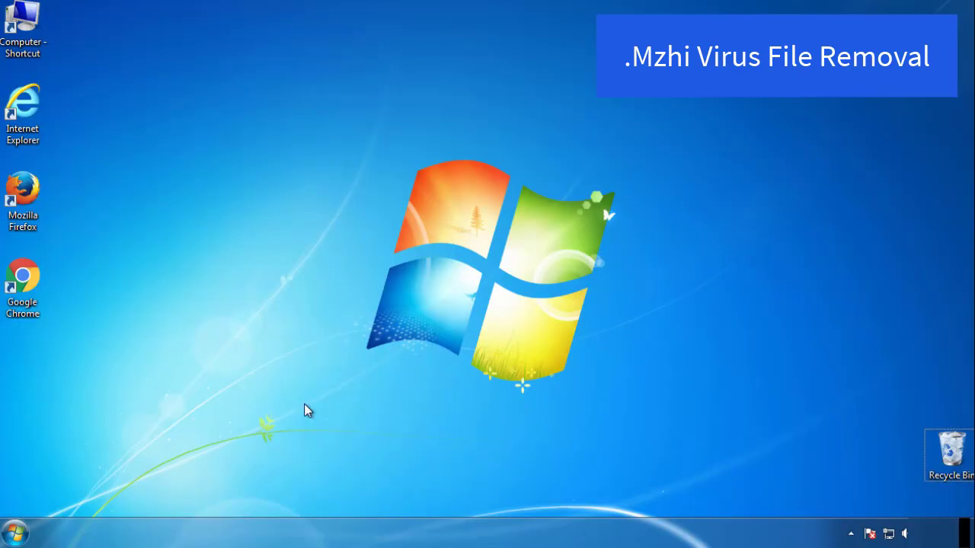
Step: Launch System Configuration by searching msconfig from the Start menu
left_click(15, 533)
left_click(79, 492)
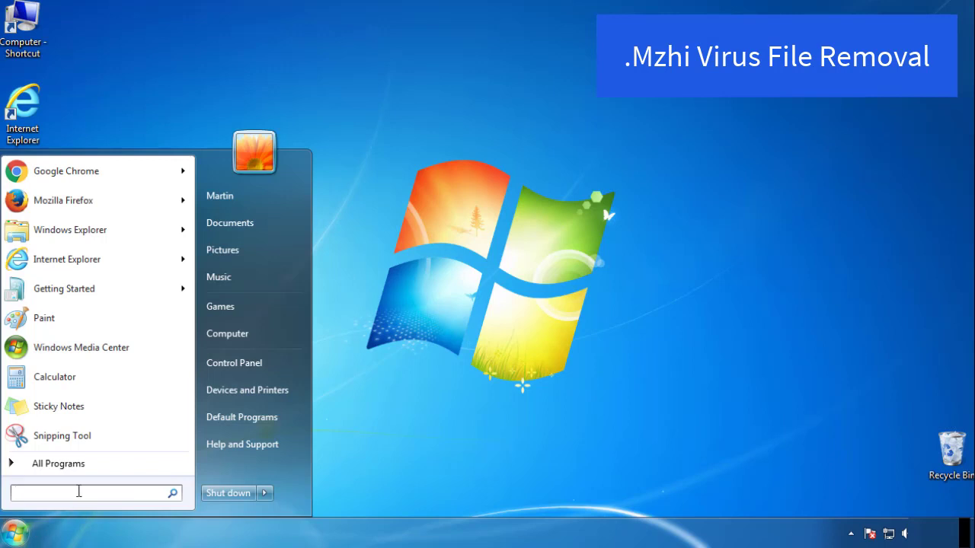
type("msconfig")
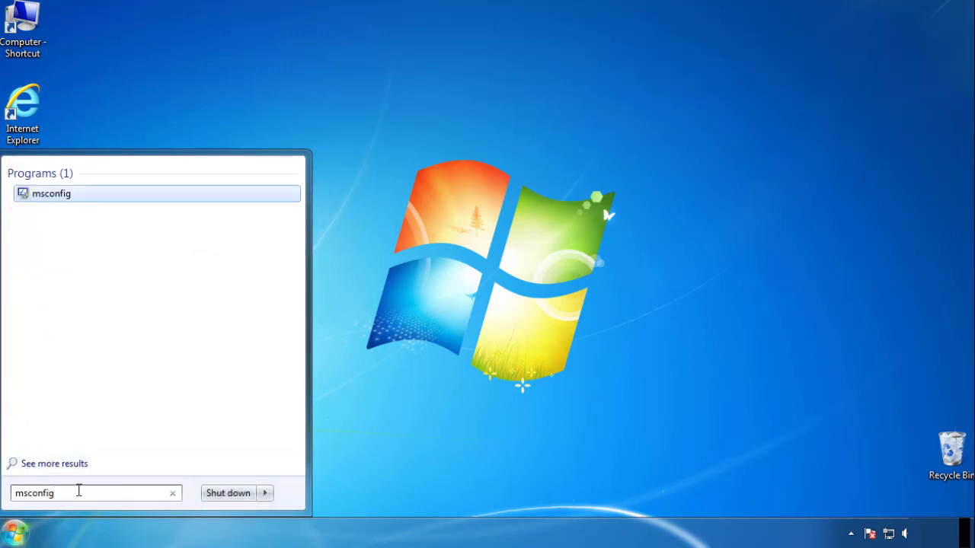
key("Return")
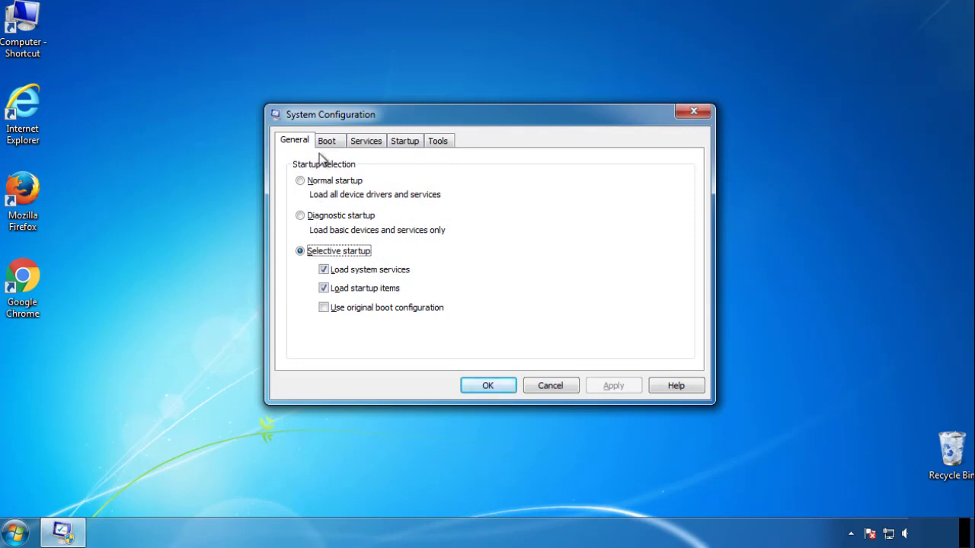
Step: Enable Safe boot (Minimal) on the Boot tab and apply it with OK
left_click(328, 143)
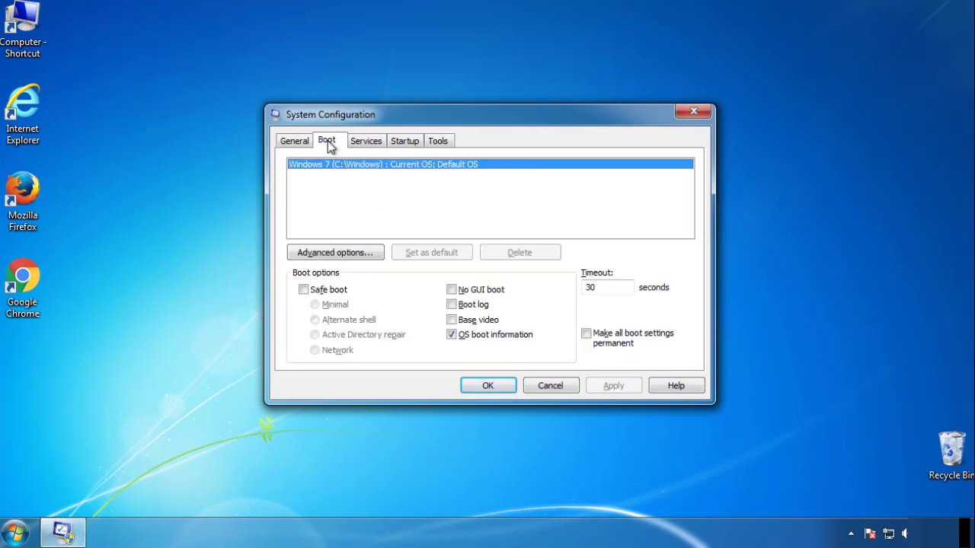
left_click(304, 289)
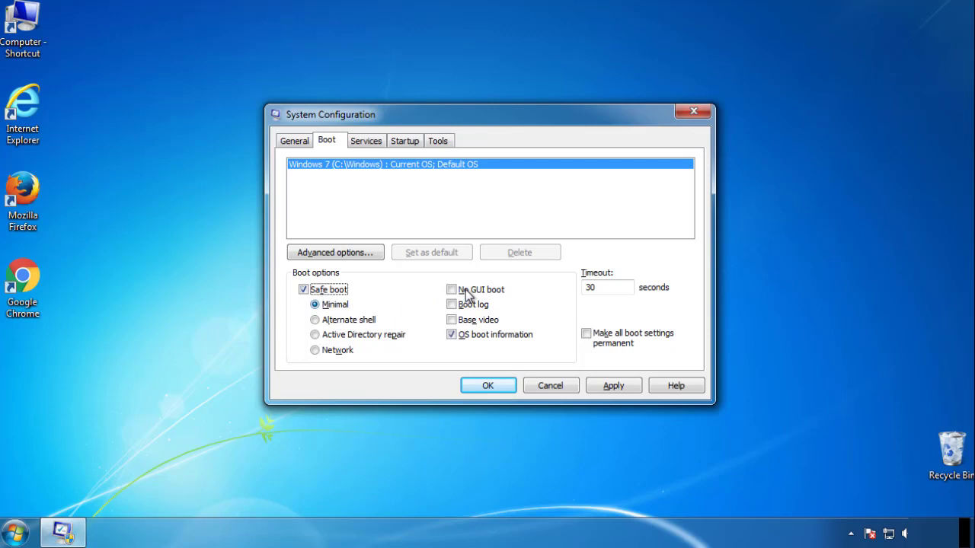
left_click(495, 386)
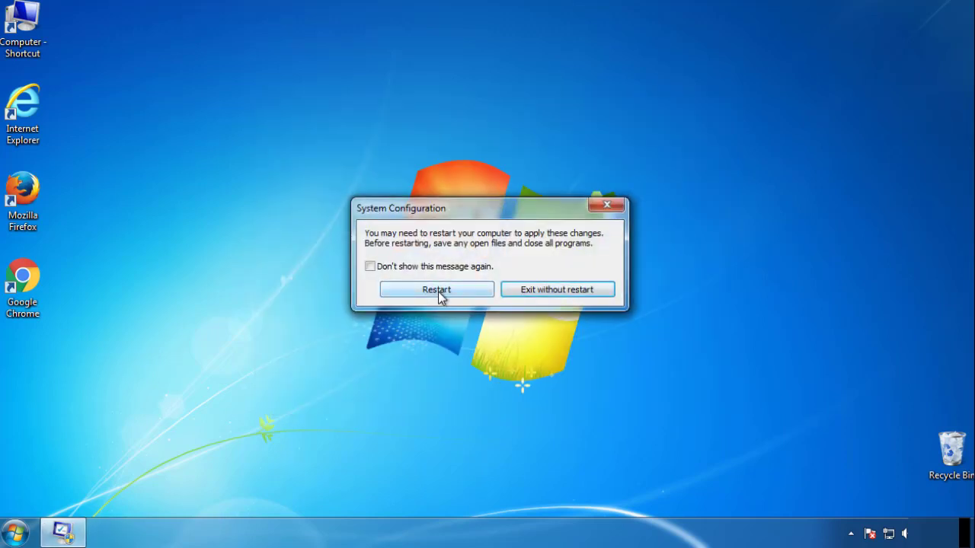
Step: Restart into Safe Mode, dismiss the Safe Mode help window, and open Control Panel
left_click(438, 292)
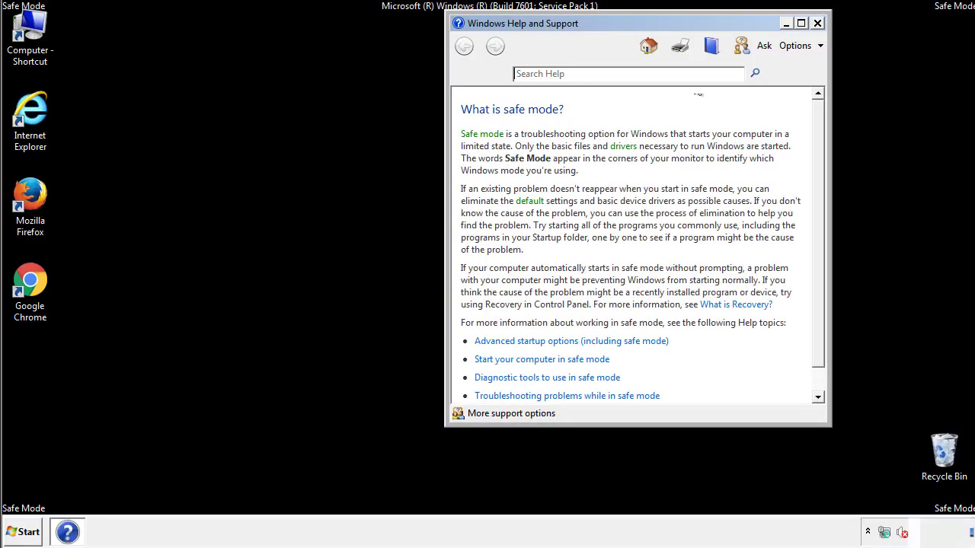
left_click(817, 23)
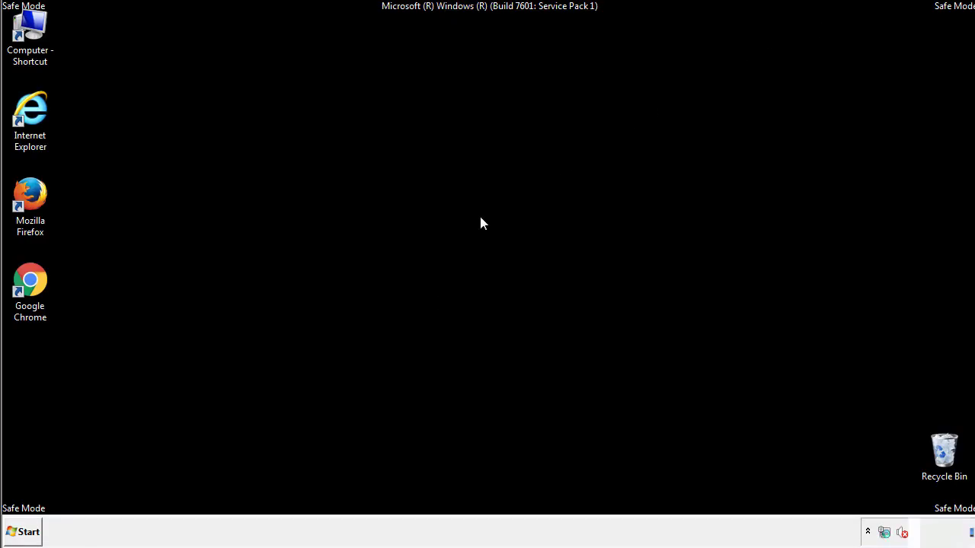
left_click(30, 531)
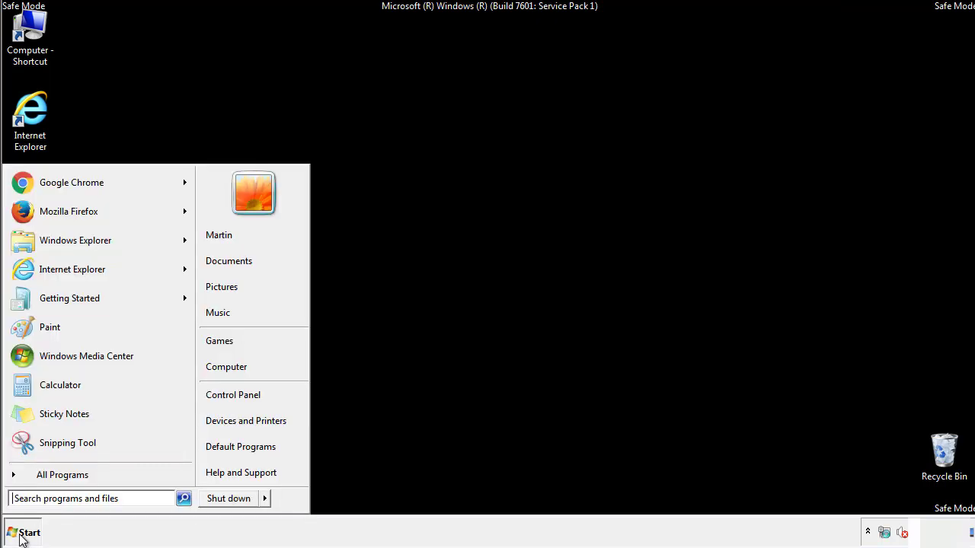
left_click(242, 392)
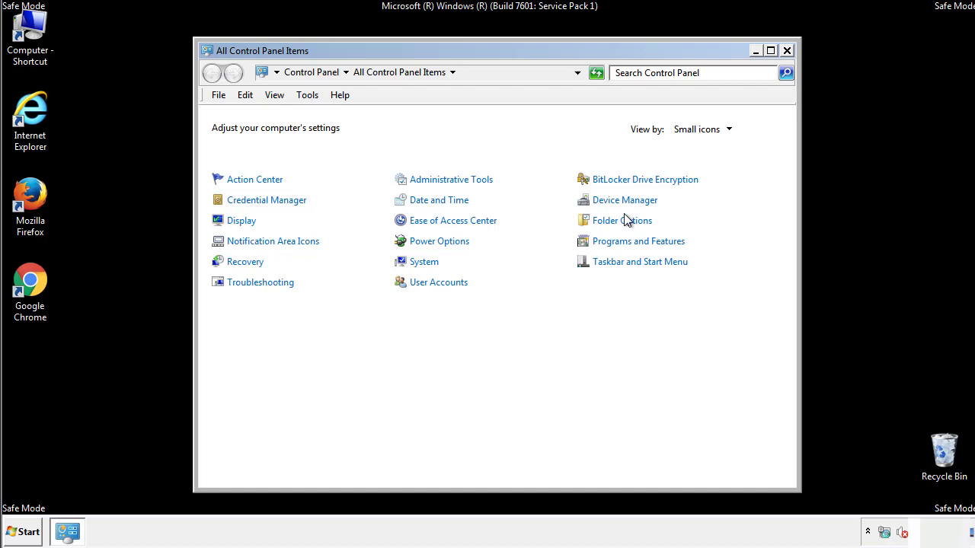
Step: Set Folder Options to show hidden files, folders and drives
left_click(625, 221)
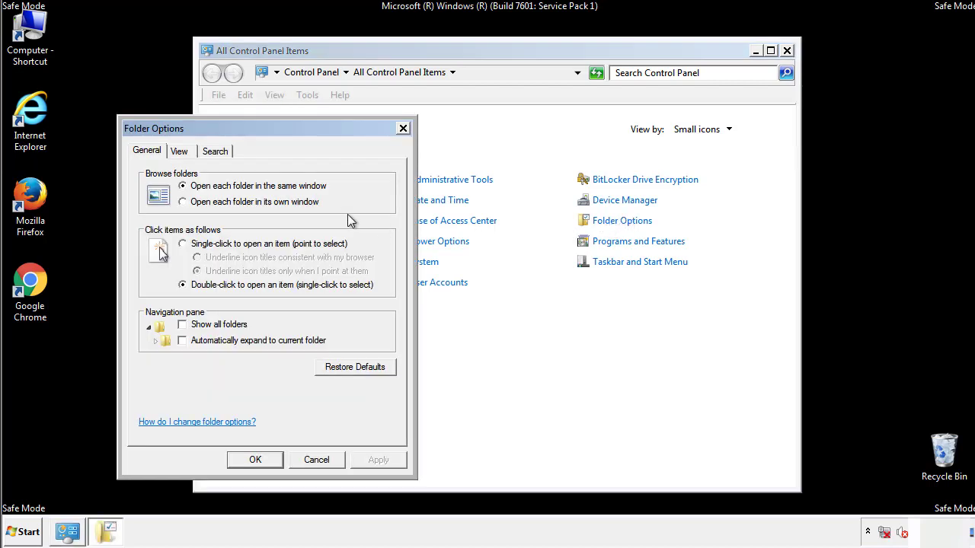
left_click(180, 152)
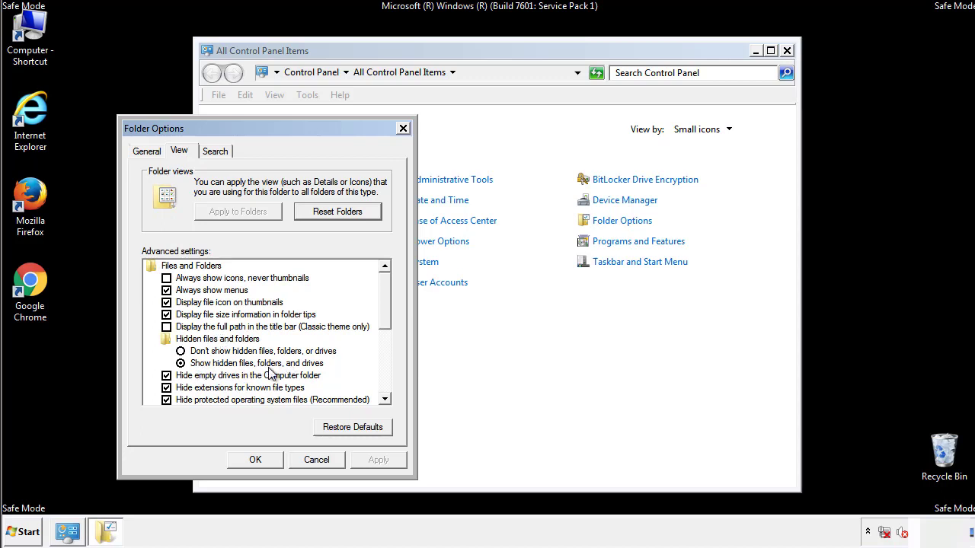
left_click(263, 458)
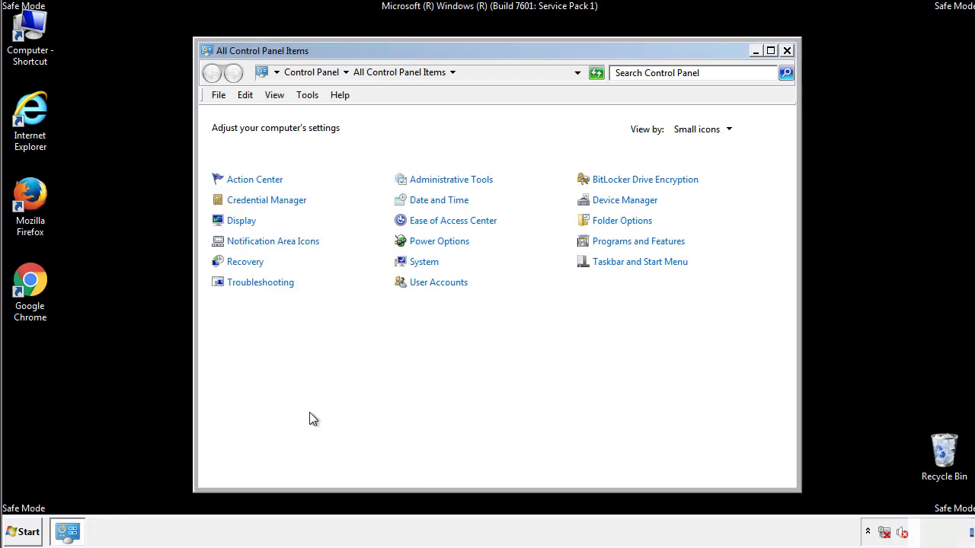
Step: Close Control Panel and browse Computer to C:\Windows\System32\drivers\etc
left_click(787, 50)
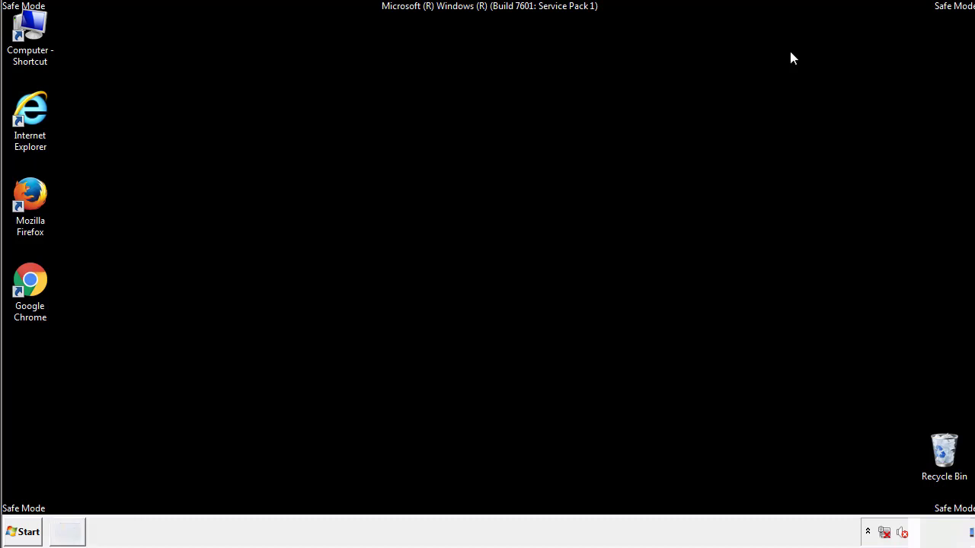
double_click(31, 29)
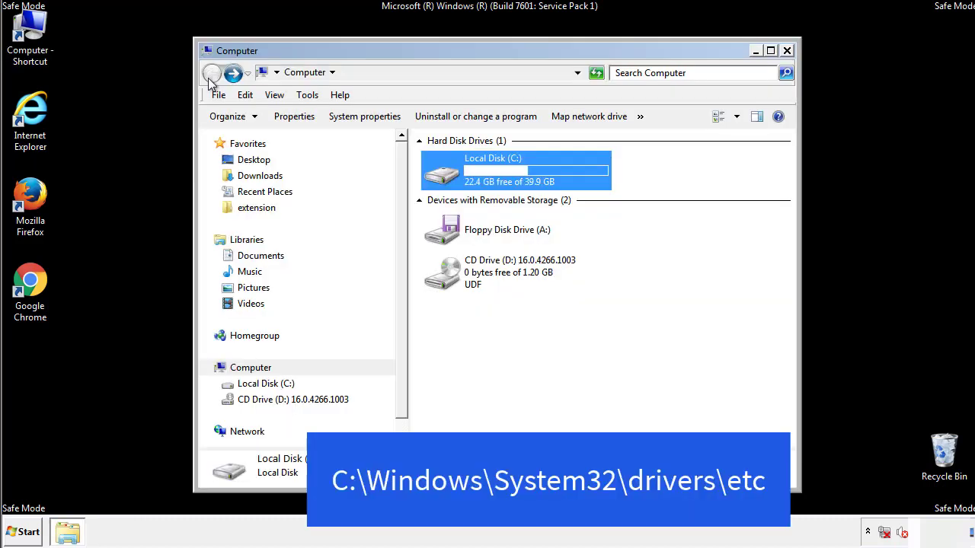
double_click(450, 178)
double_click(447, 280)
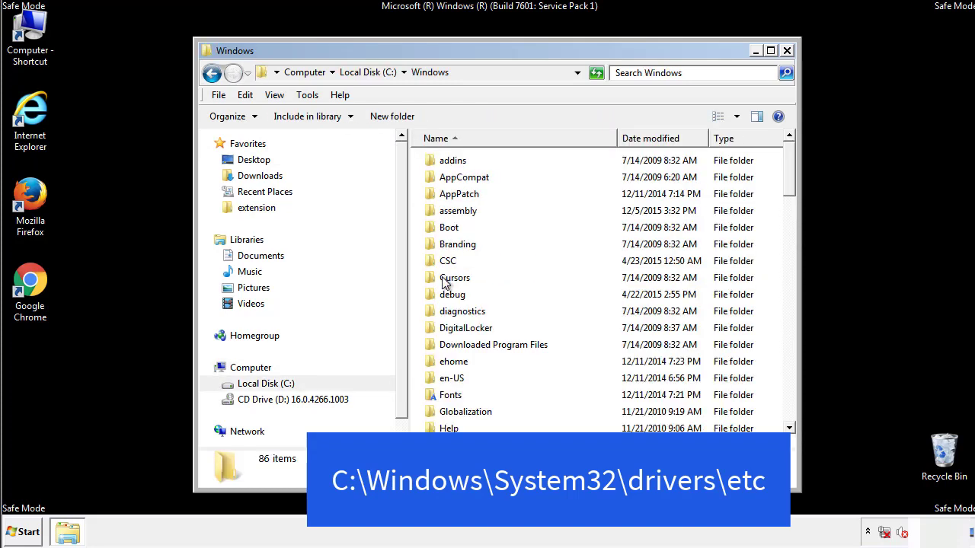
scroll(450, 344, "down", 2)
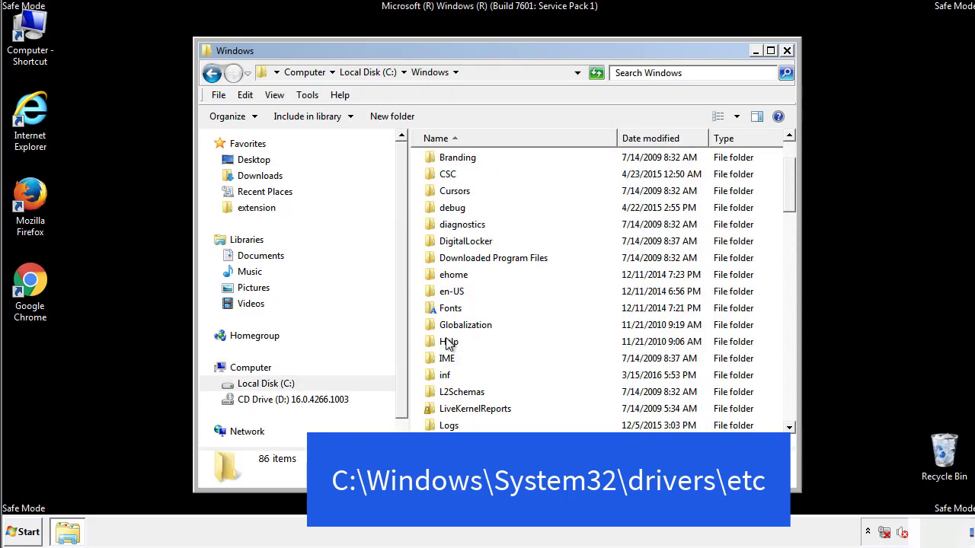
scroll(449, 344, "down", 7)
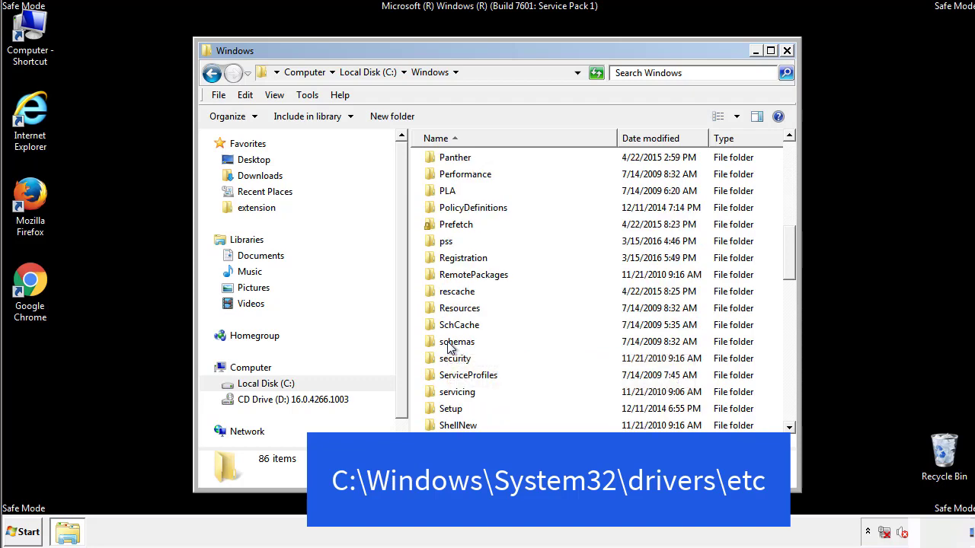
scroll(449, 344, "down", 2)
double_click(462, 391)
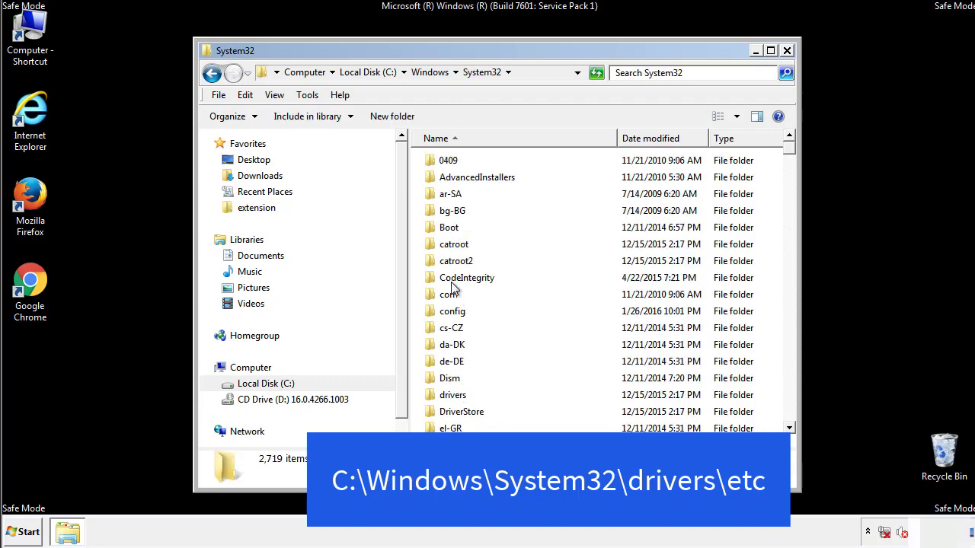
double_click(453, 396)
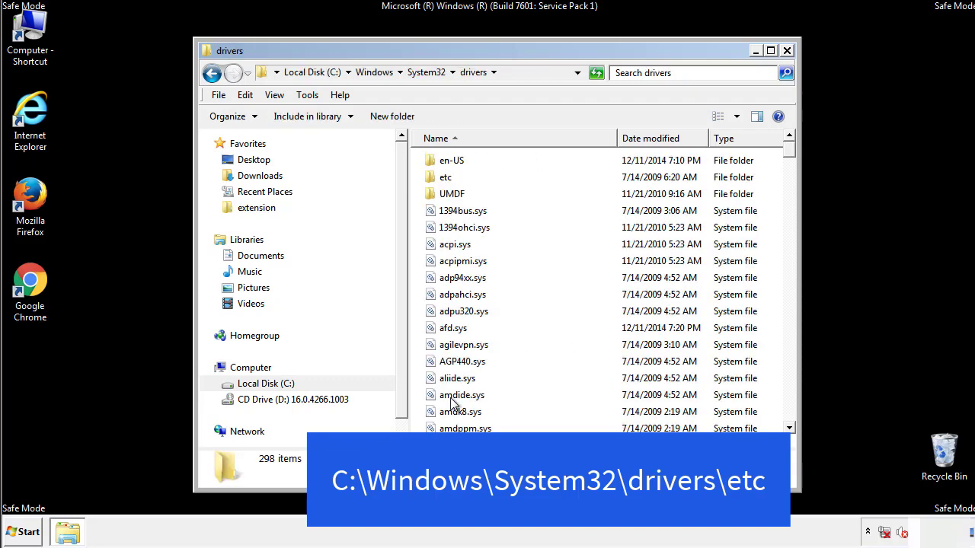
double_click(436, 182)
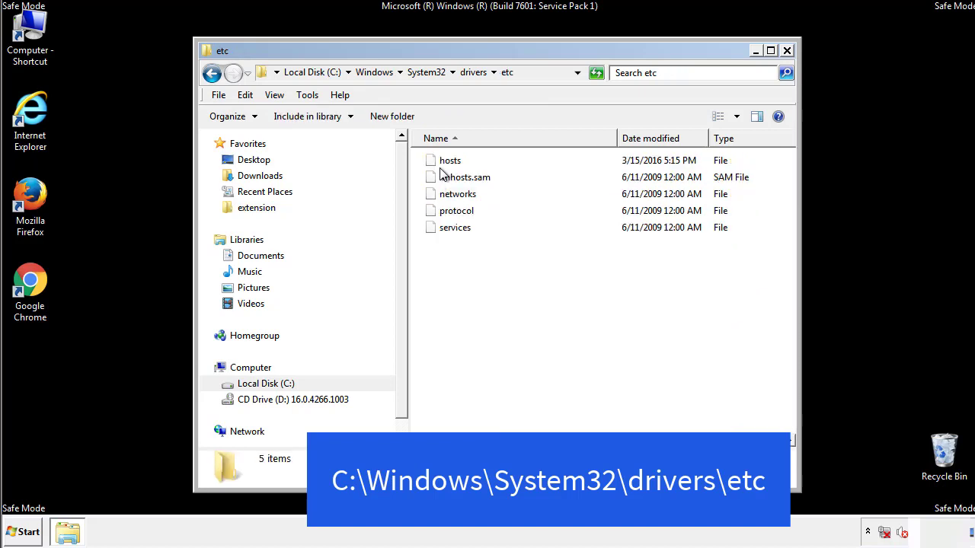
Step: Open the hosts file in Notepad and move its window fully on screen
double_click(443, 161)
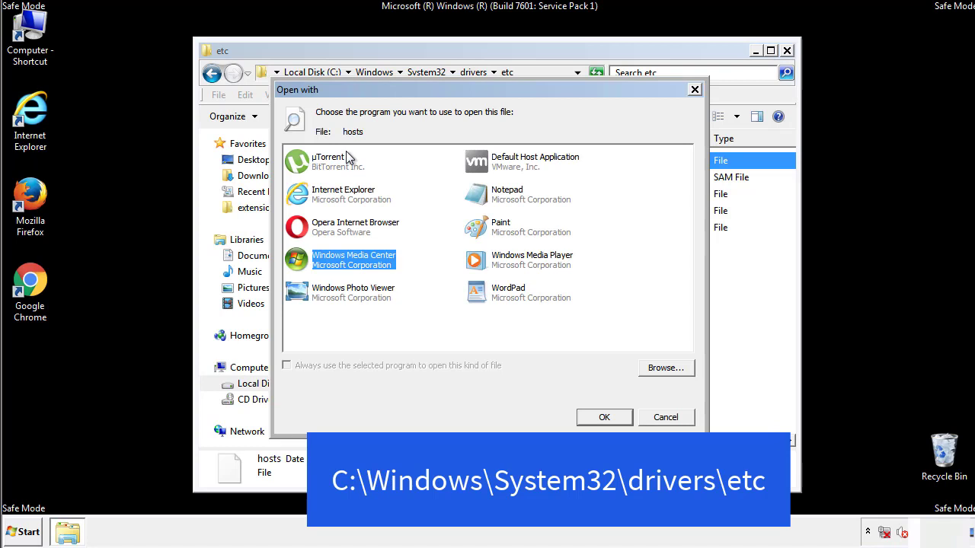
left_click(494, 199)
left_click(603, 417)
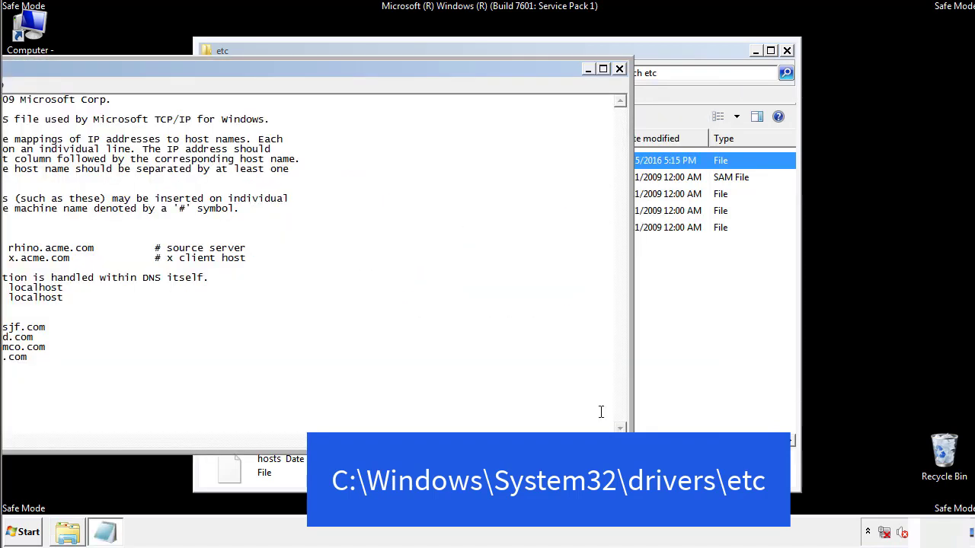
left_click_drag(399, 74, 620, 89)
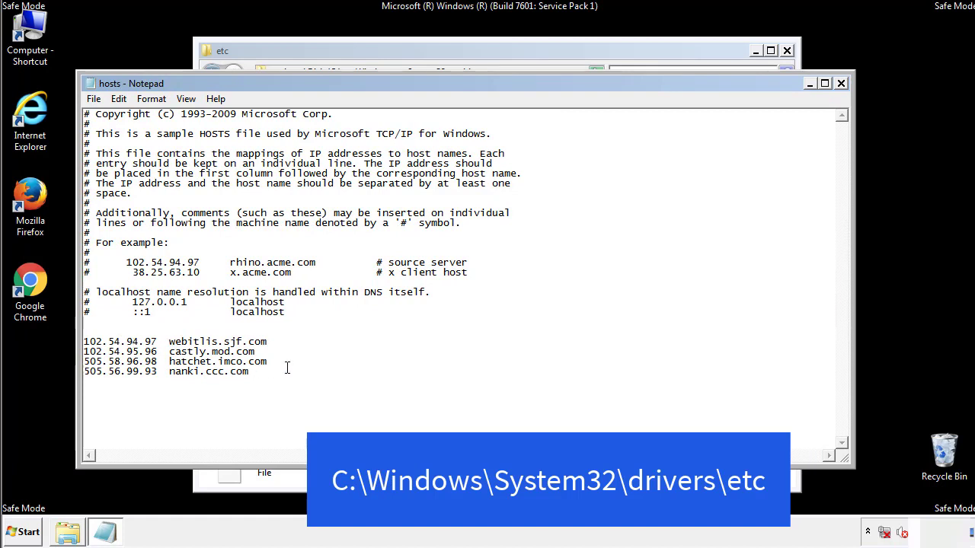
Step: Delete the four host entries at the end of hosts, save, and close the etc folder
left_click_drag(273, 373, 103, 338)
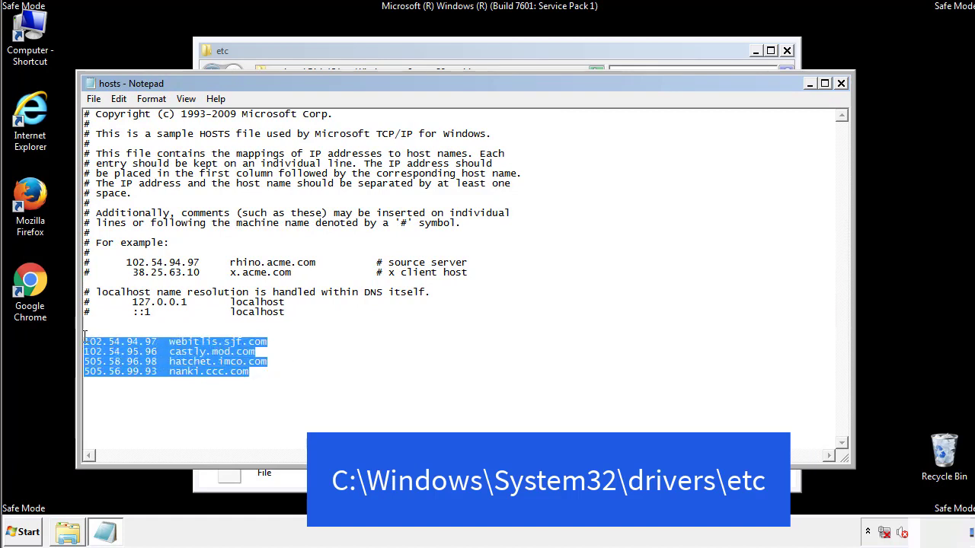
key("Delete")
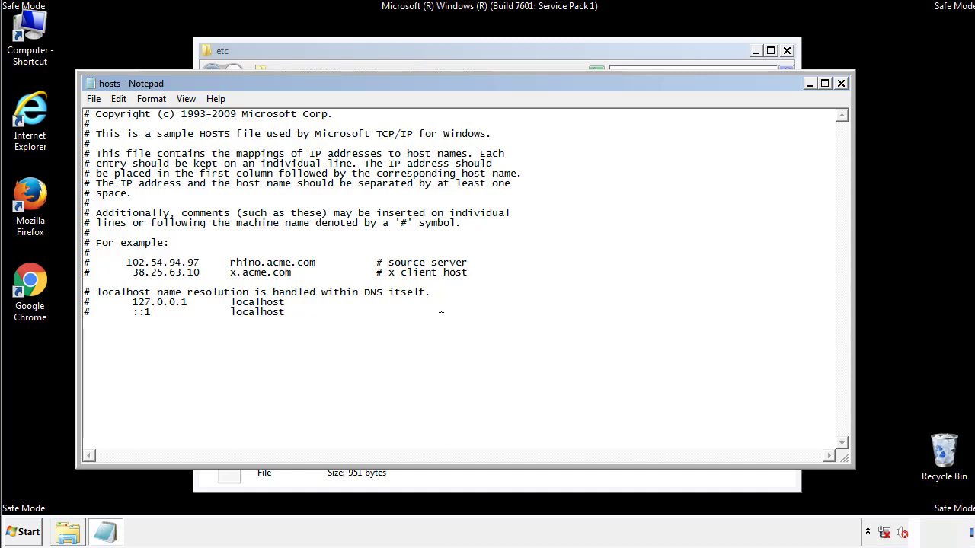
left_click(841, 84)
left_click(428, 279)
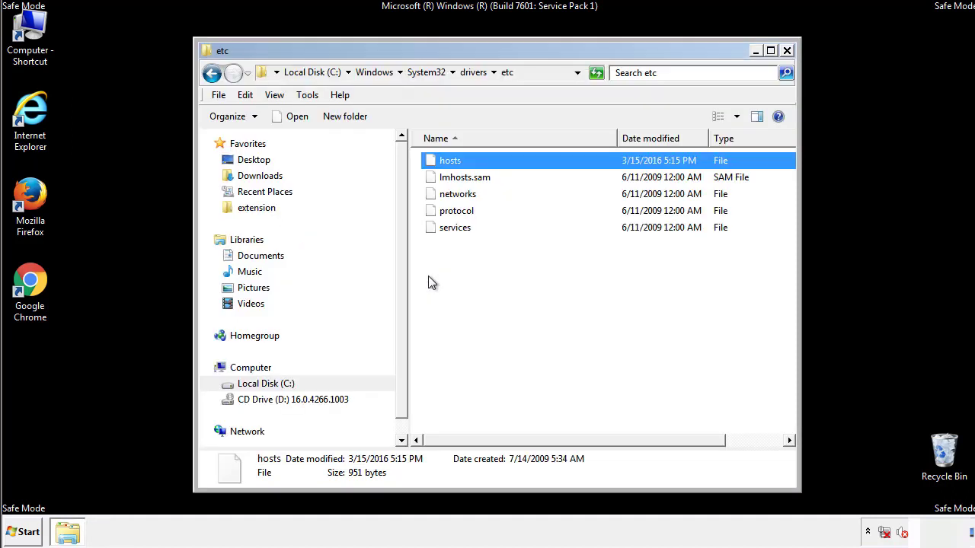
left_click(429, 280)
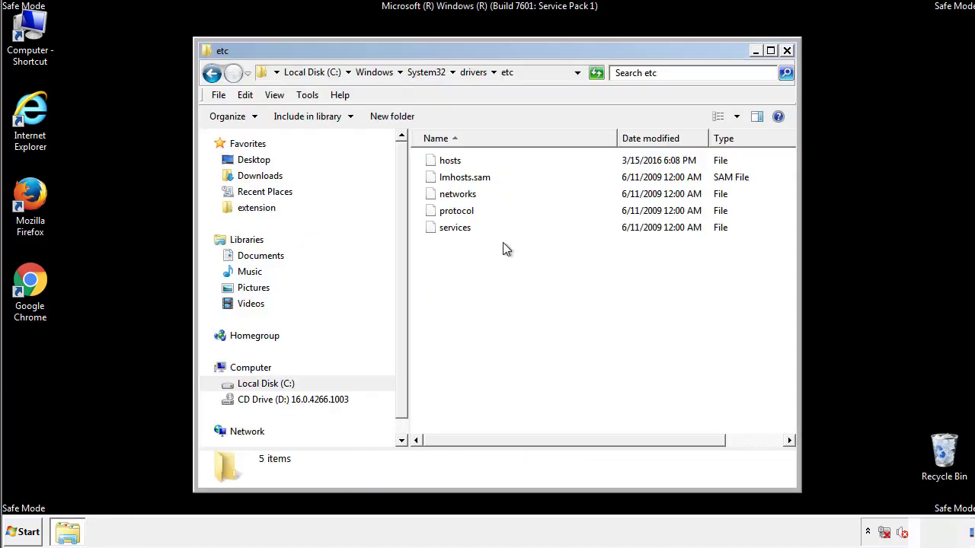
left_click(787, 51)
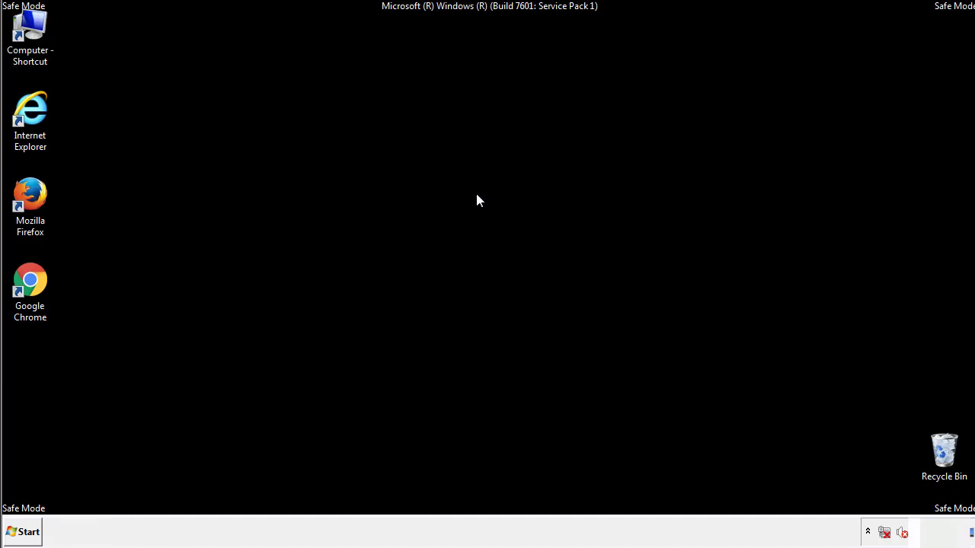
Step: Open the Startup folder from All Programs in Explorer
left_click(22, 532)
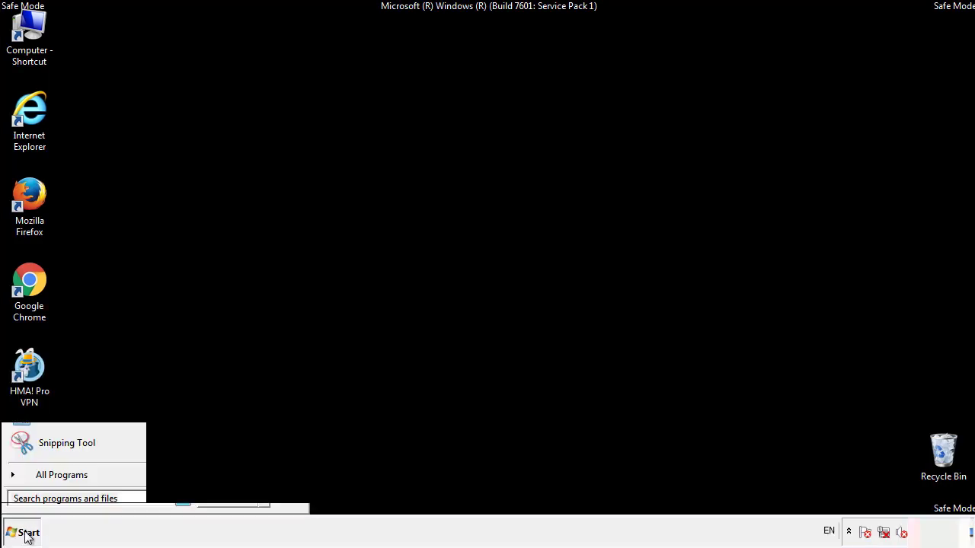
left_click(43, 480)
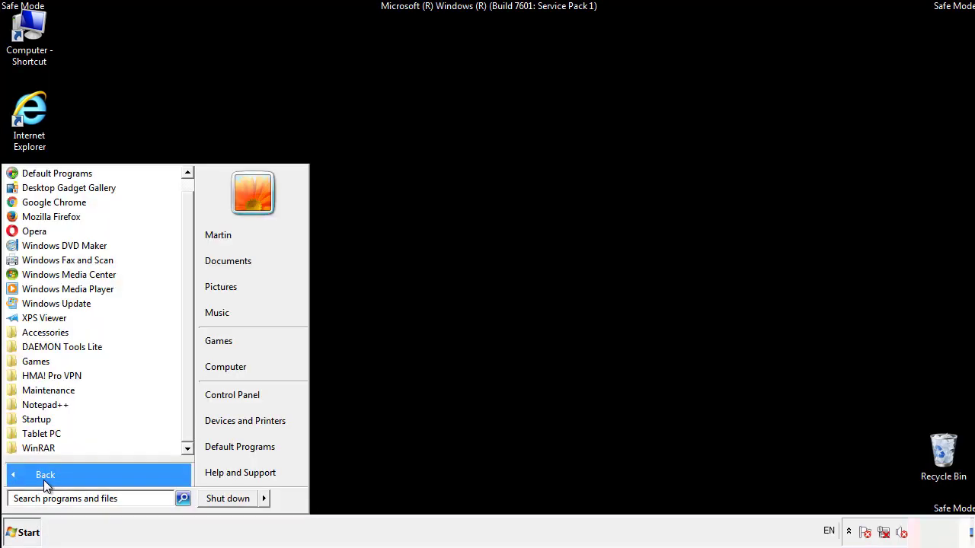
right_click(38, 417)
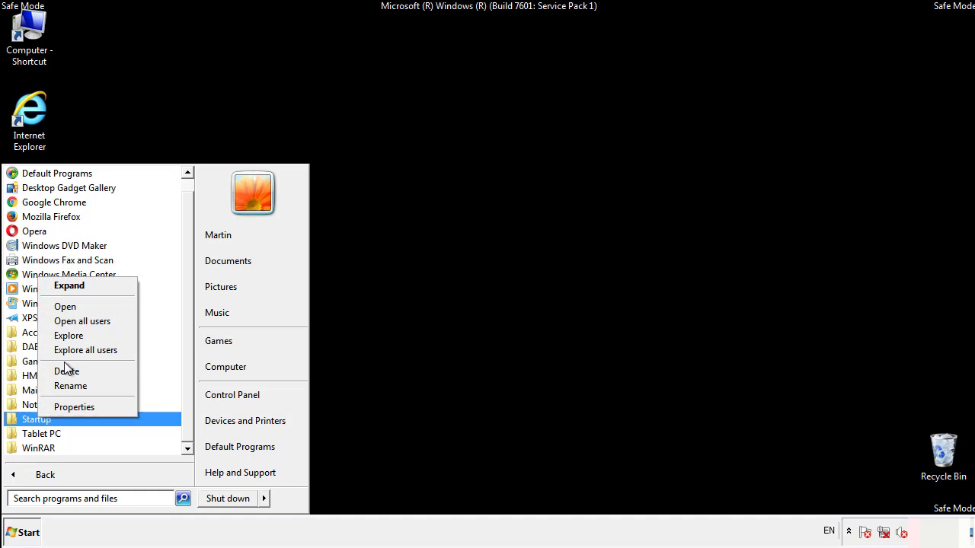
left_click(74, 306)
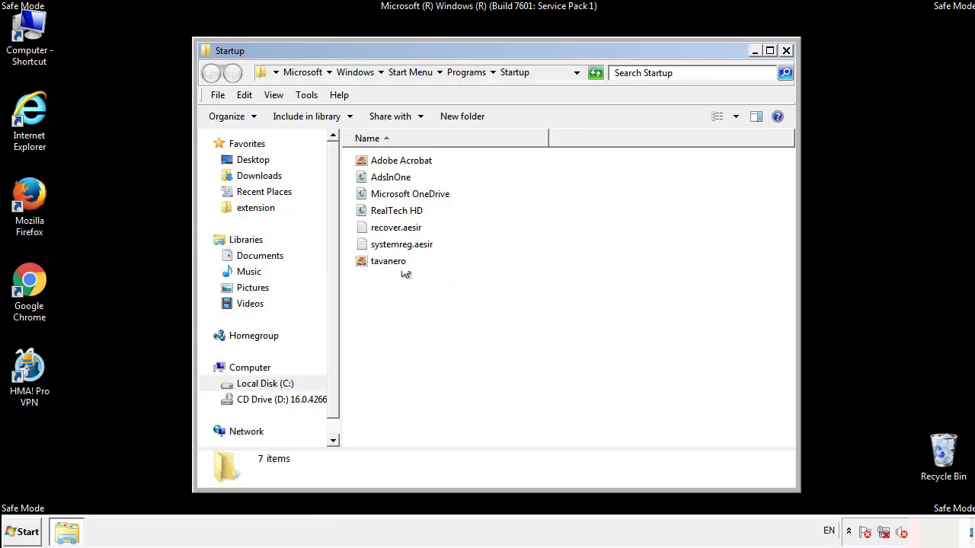
Step: Delete AdsInOne, recover.aesir, systemreg.aesir and tavanero to the Recycle Bin
left_click(397, 180)
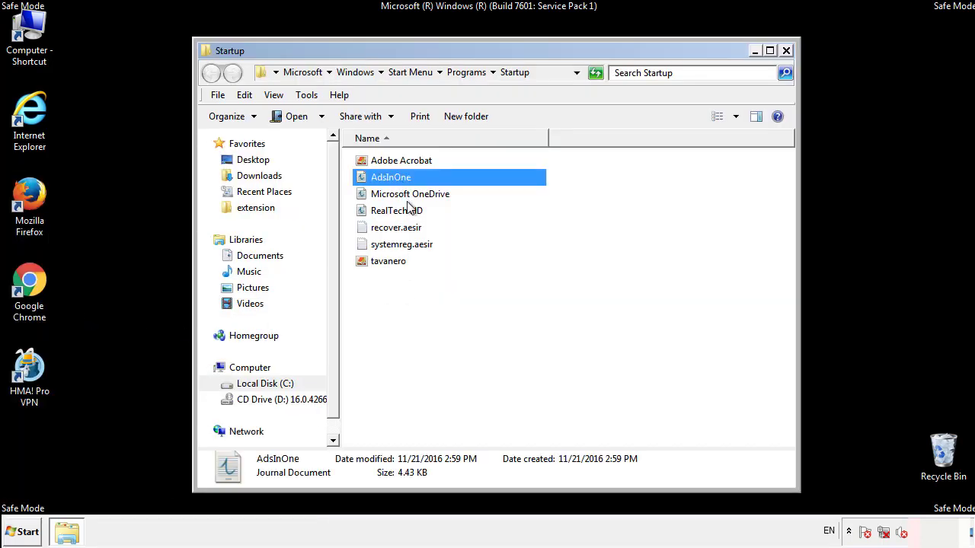
left_click(396, 229, "ctrl")
left_click(404, 244, "ctrl")
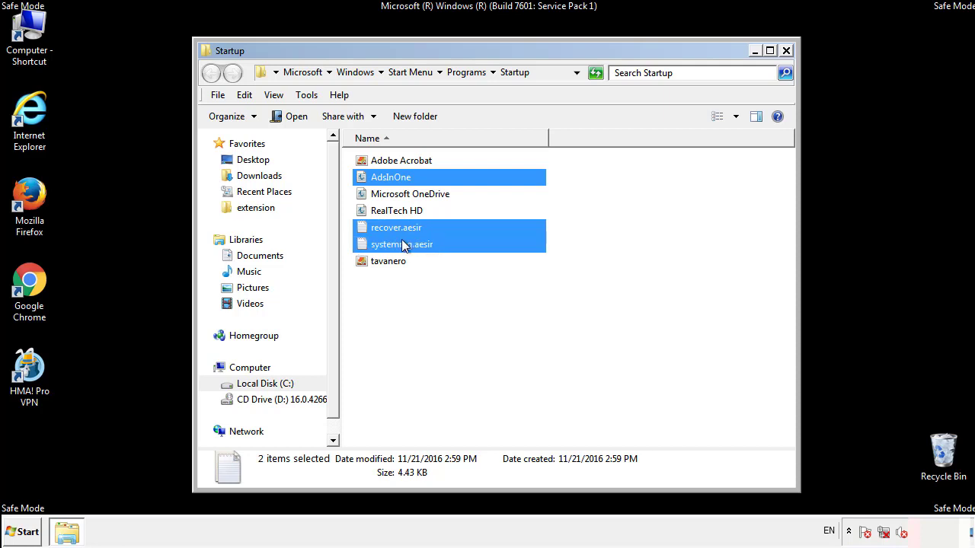
left_click(390, 261, "ctrl")
right_click(385, 262)
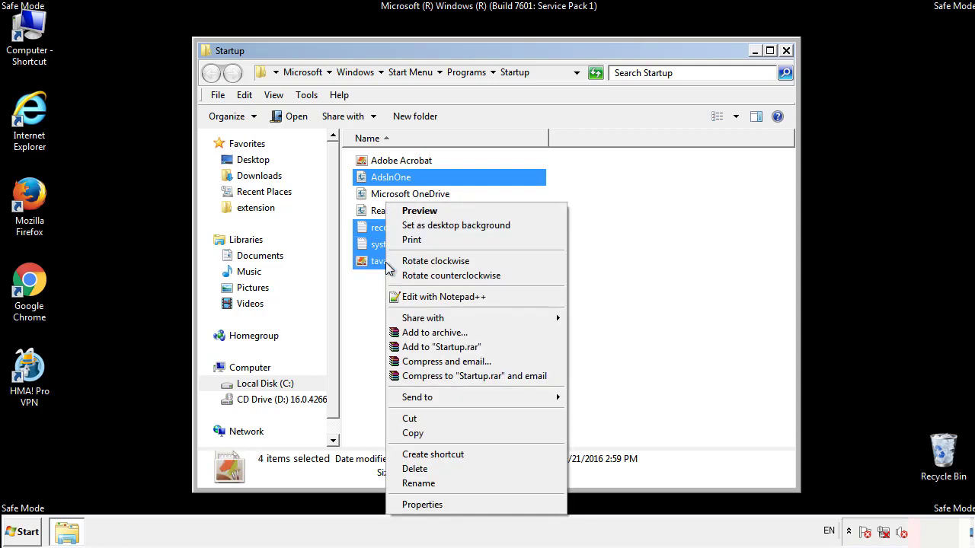
left_click(410, 468)
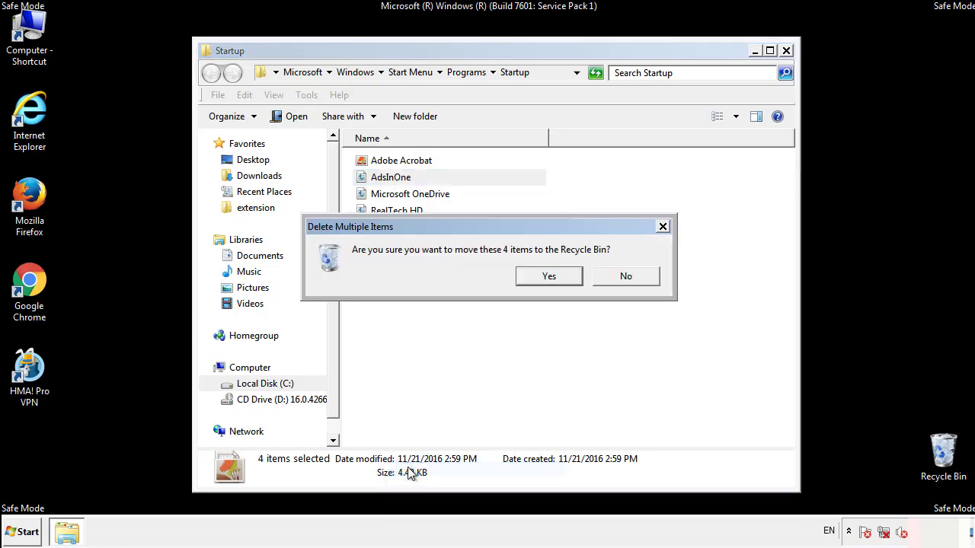
left_click(535, 277)
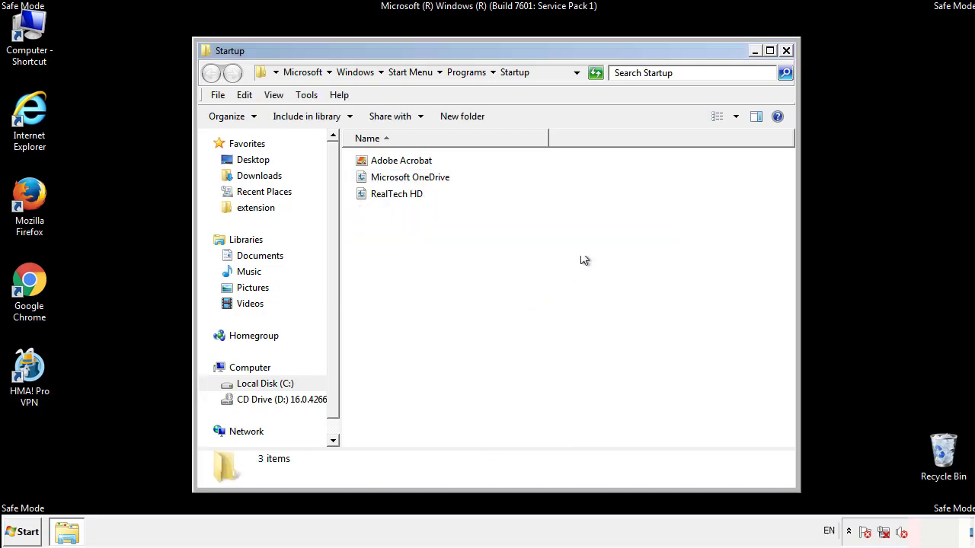
Step: Close the Startup folder and launch Registry Editor with a regedit search
left_click(788, 44)
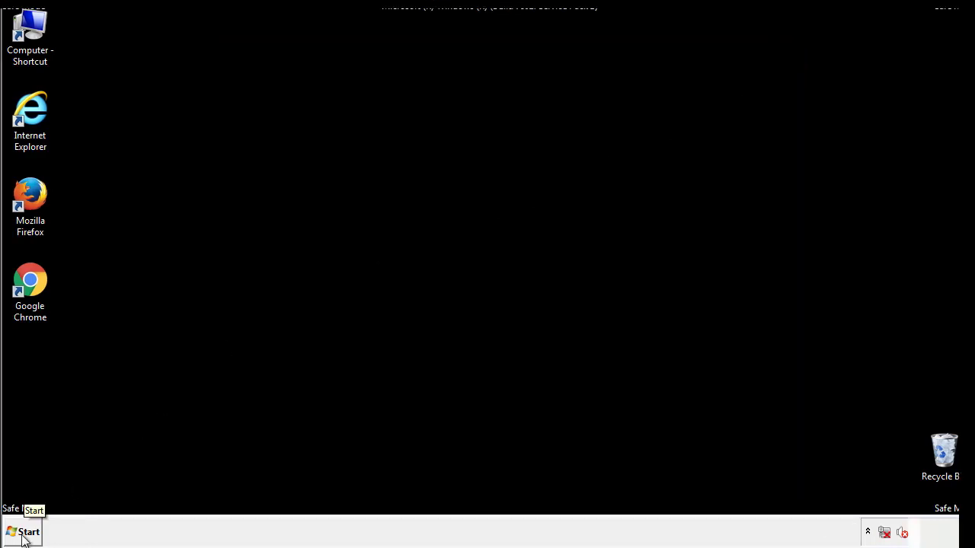
left_click(24, 533)
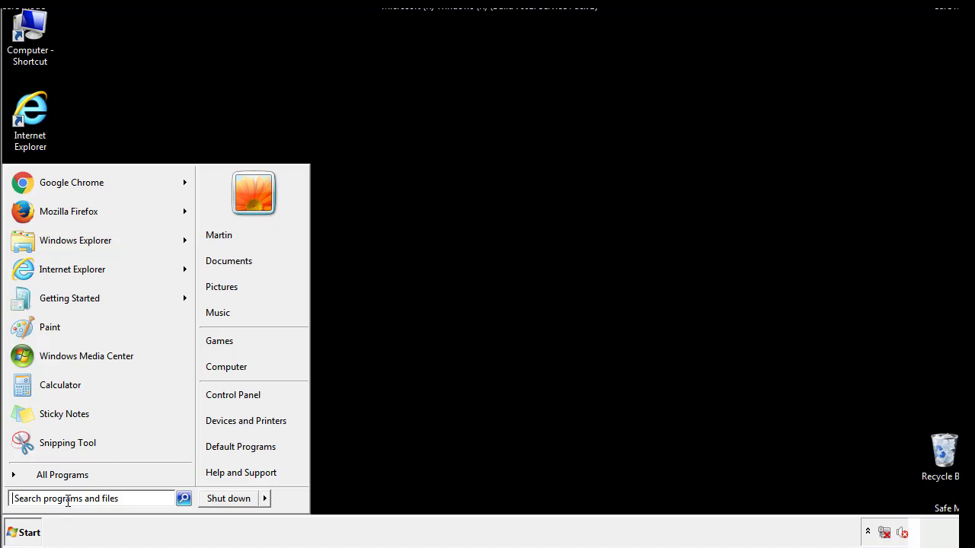
type("reged")
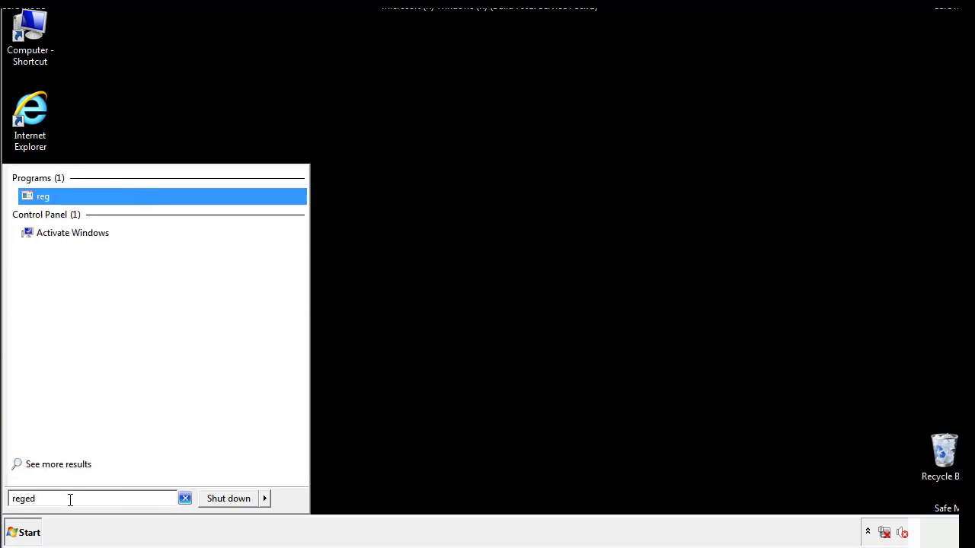
type("it")
key("Return")
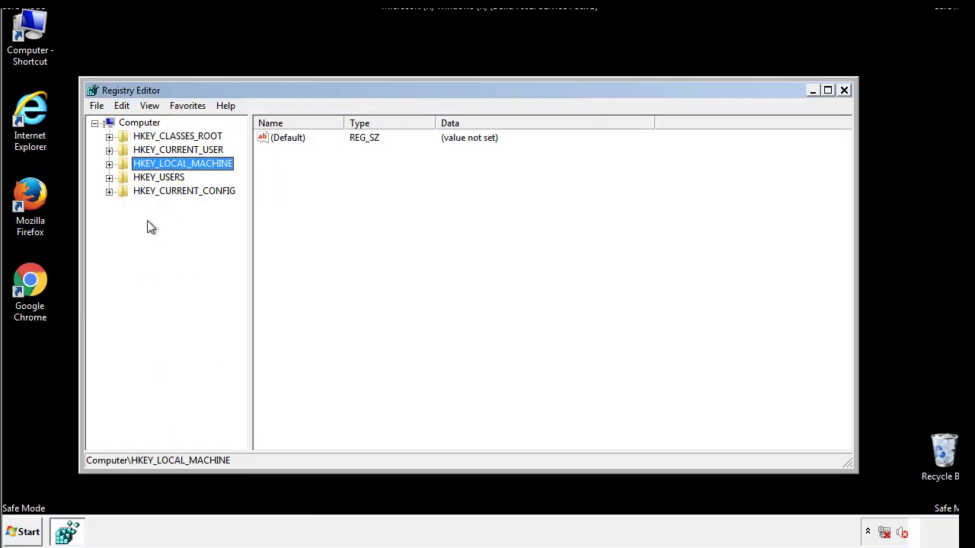
Step: Expand HKEY_LOCAL_MACHINE\SOFTWARE\Microsoft\Windows\CurrentVersion until its Run key is visible
left_click(109, 164)
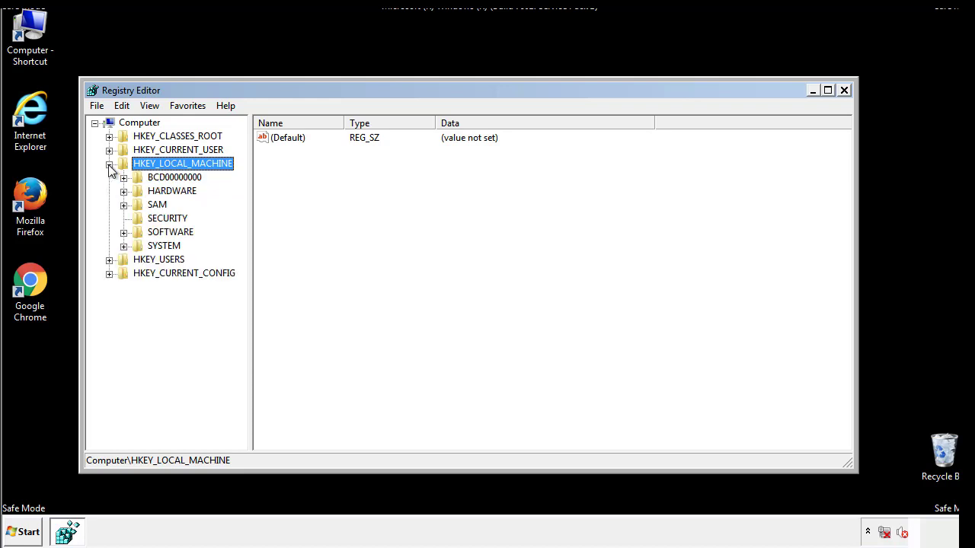
left_click(122, 234)
scroll(240, 225, "down", 1)
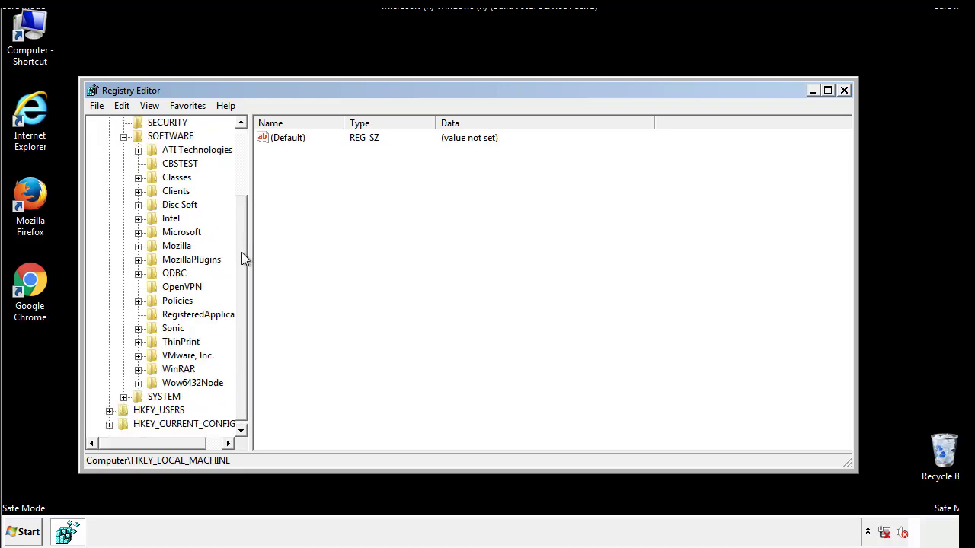
left_click(138, 232)
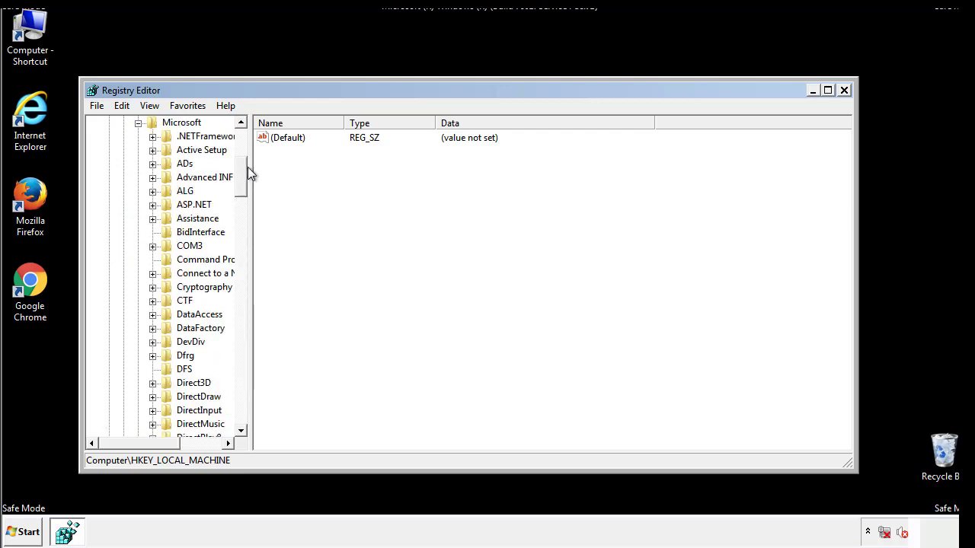
left_click_drag(240, 187, 242, 390)
left_click(153, 233)
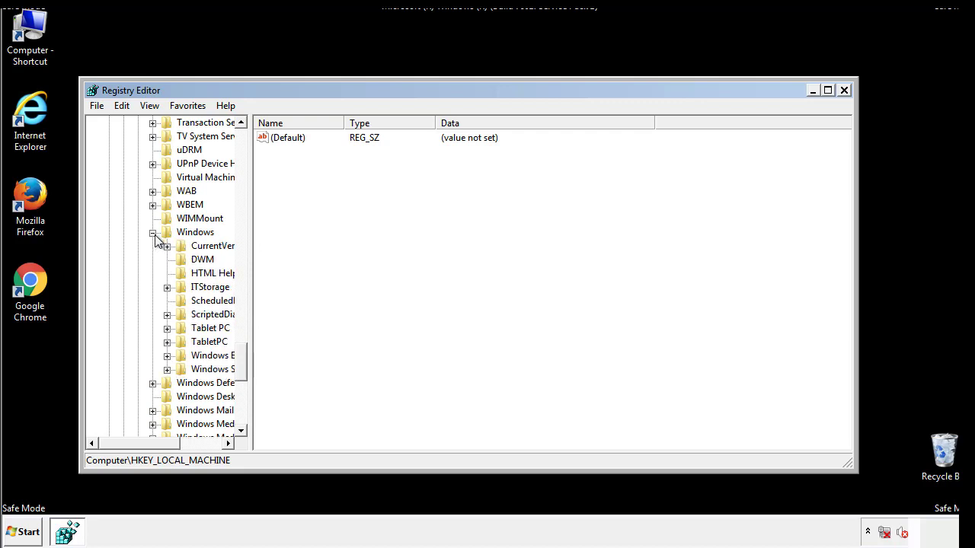
left_click_drag(133, 444, 155, 447)
left_click(128, 247)
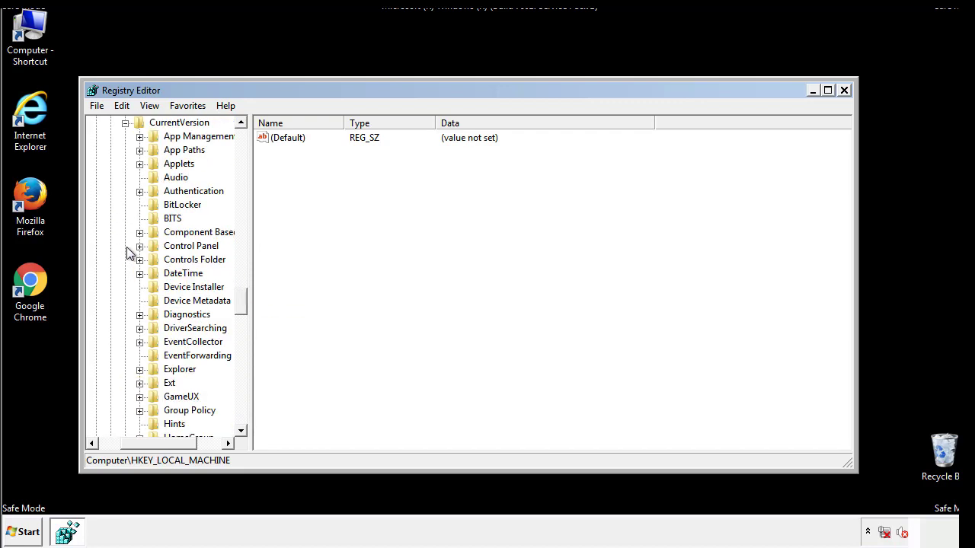
left_click_drag(247, 302, 241, 352)
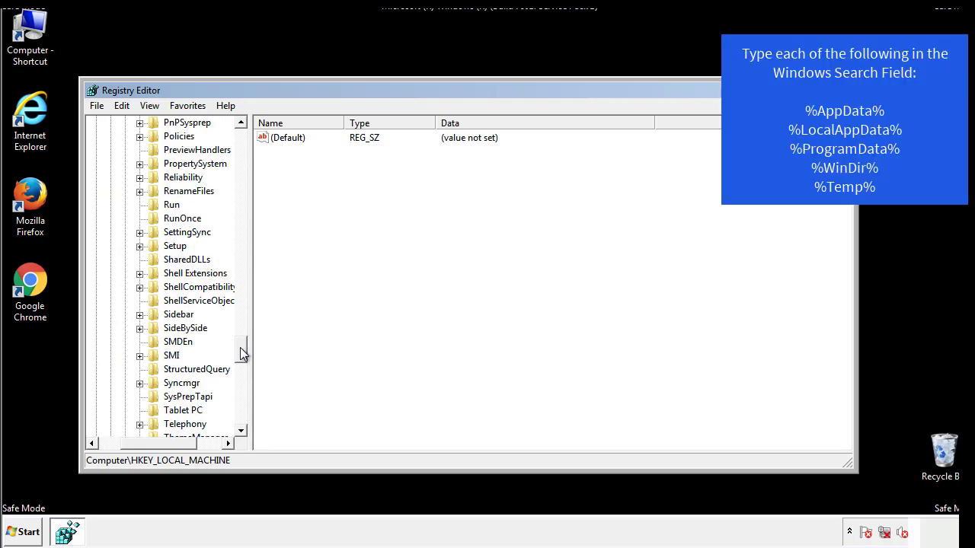
Step: Delete the tappi.loc value from the HKLM CurrentVersion Run key and confirm
left_click(163, 204)
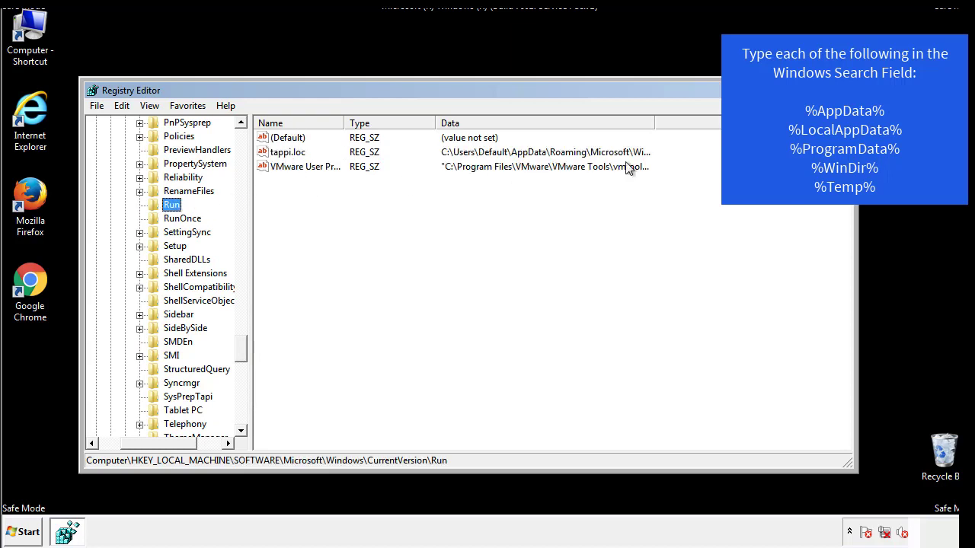
right_click(282, 154)
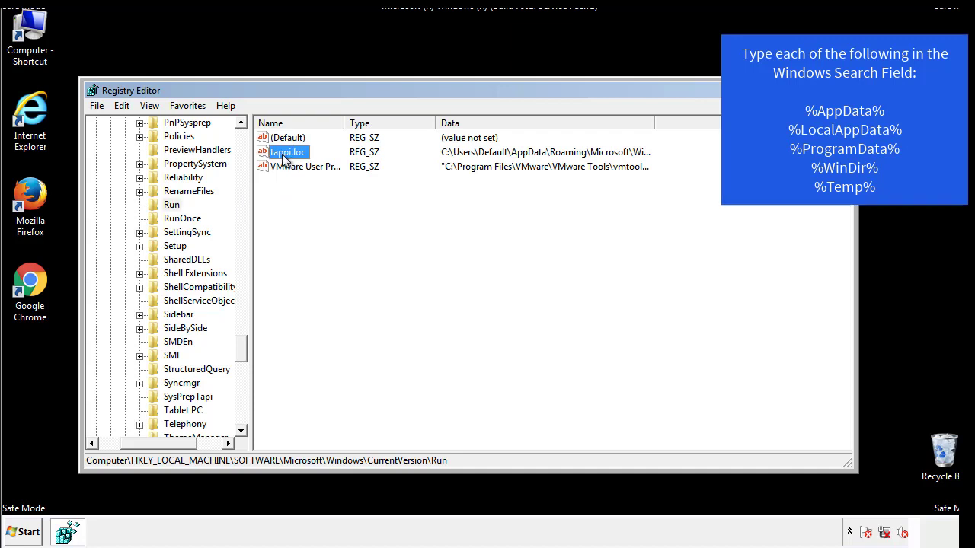
left_click(303, 198)
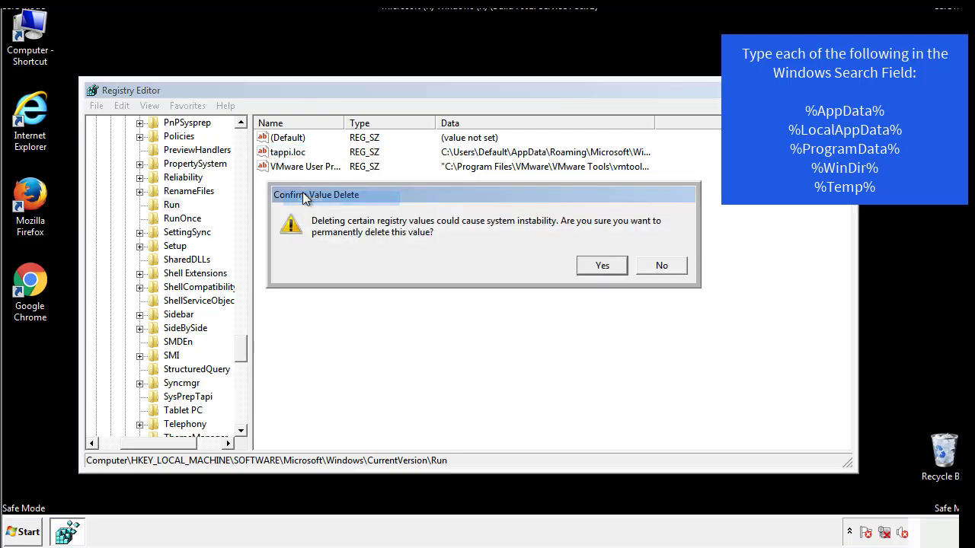
left_click(591, 268)
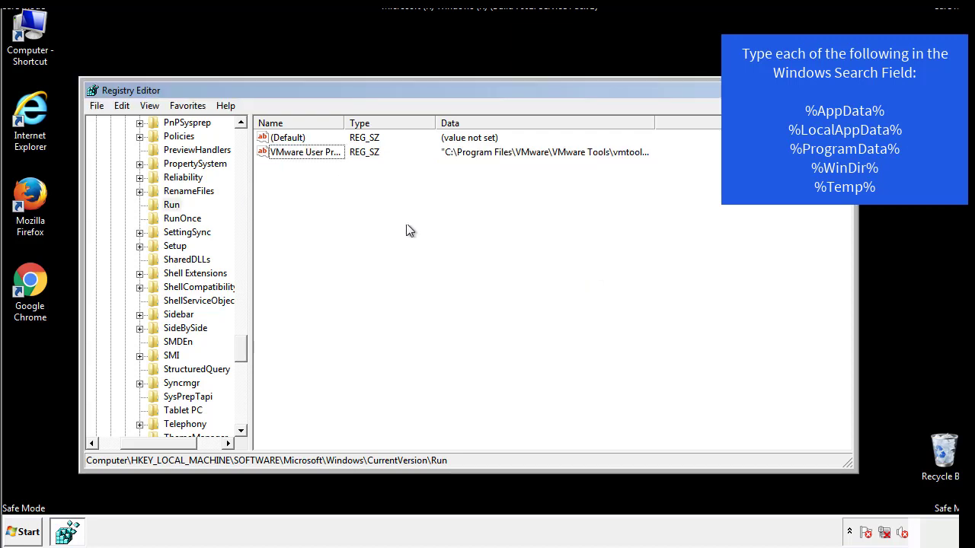
scroll(241, 356, "down", 1)
left_click_drag(240, 356, 240, 415)
left_click_drag(152, 449, 120, 455)
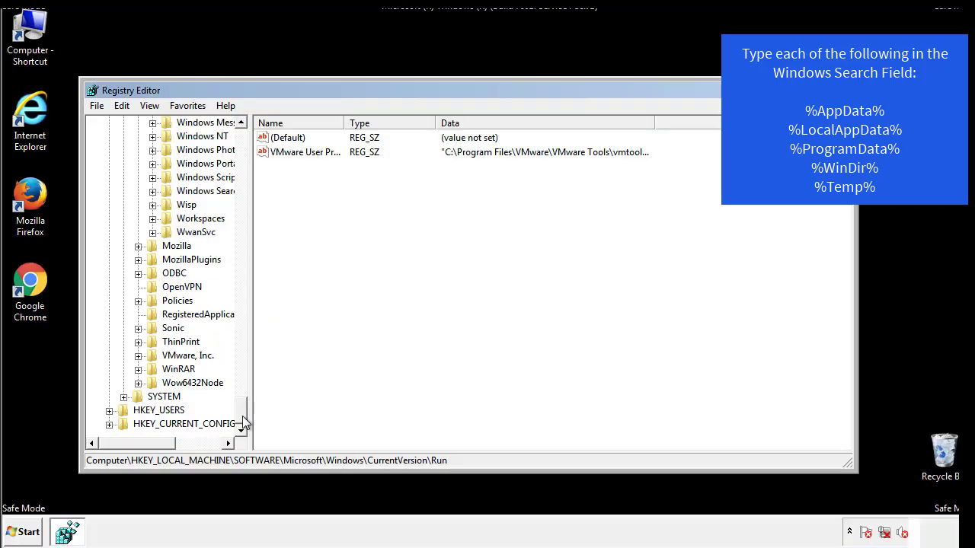
left_click_drag(241, 415, 248, 145)
Step: Collapse HKLM and expand HKEY_CURRENT_USER\Software\Microsoft\Windows\CurrentVersion
left_click(109, 163)
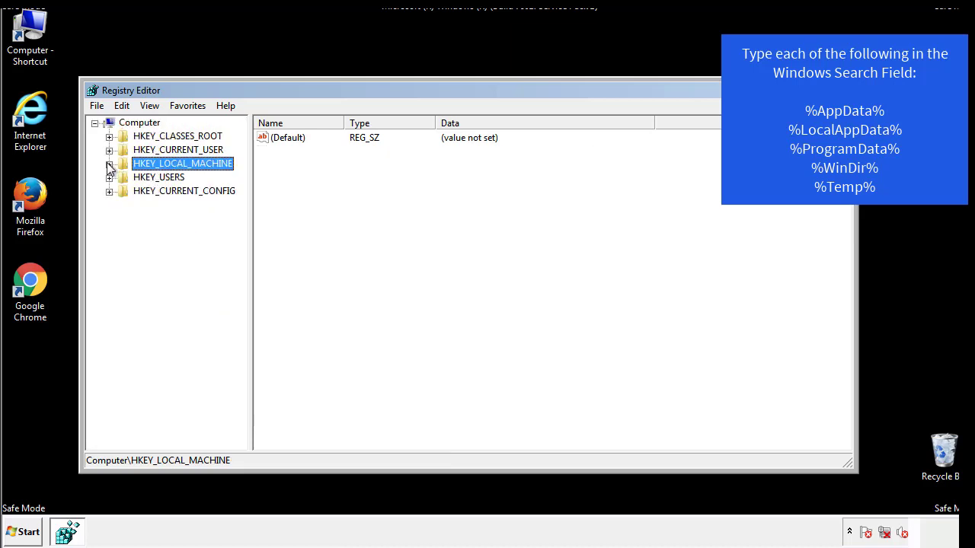
left_click(110, 150)
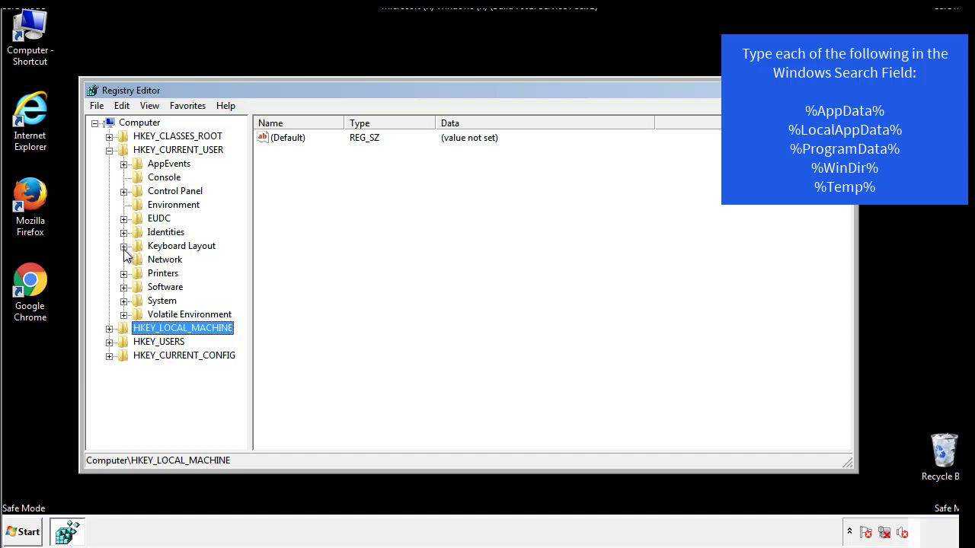
left_click(124, 287)
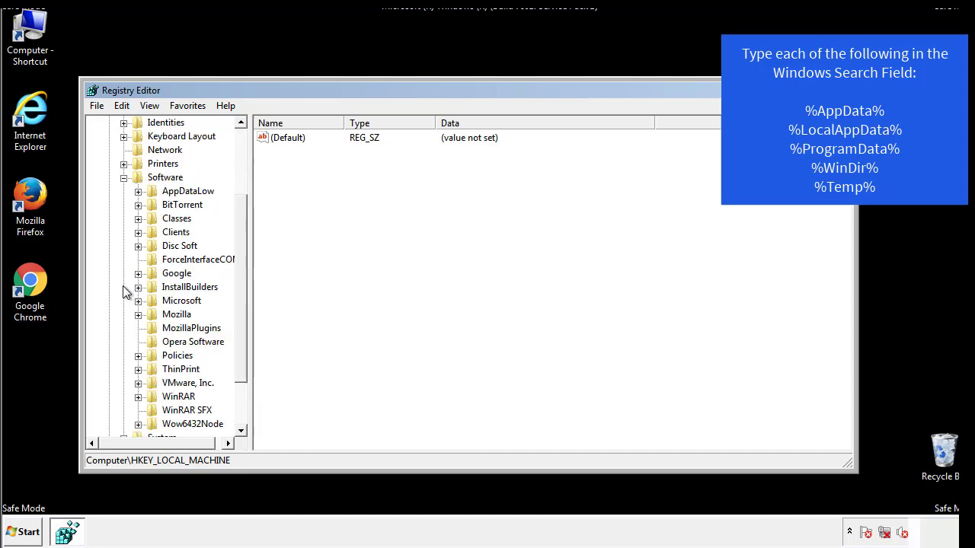
left_click_drag(239, 277, 240, 290)
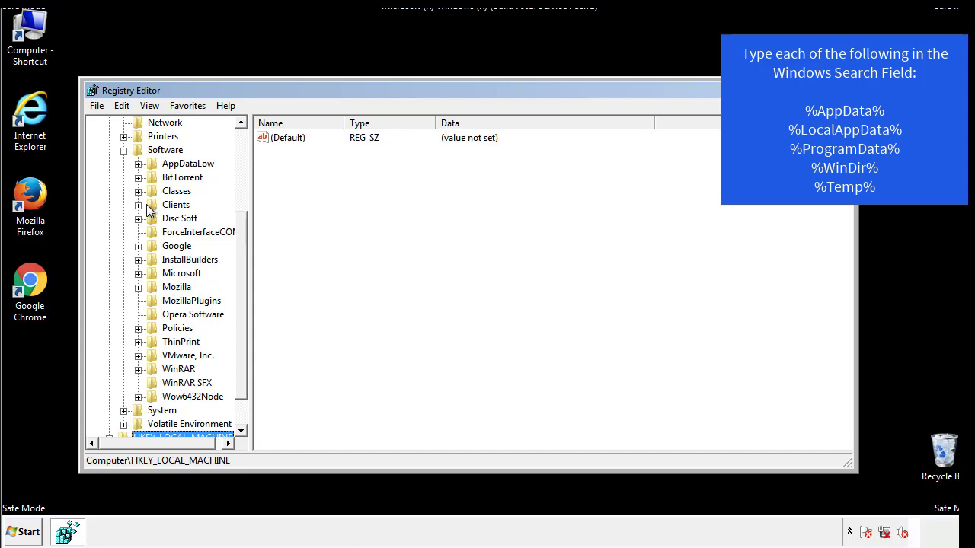
left_click(137, 274)
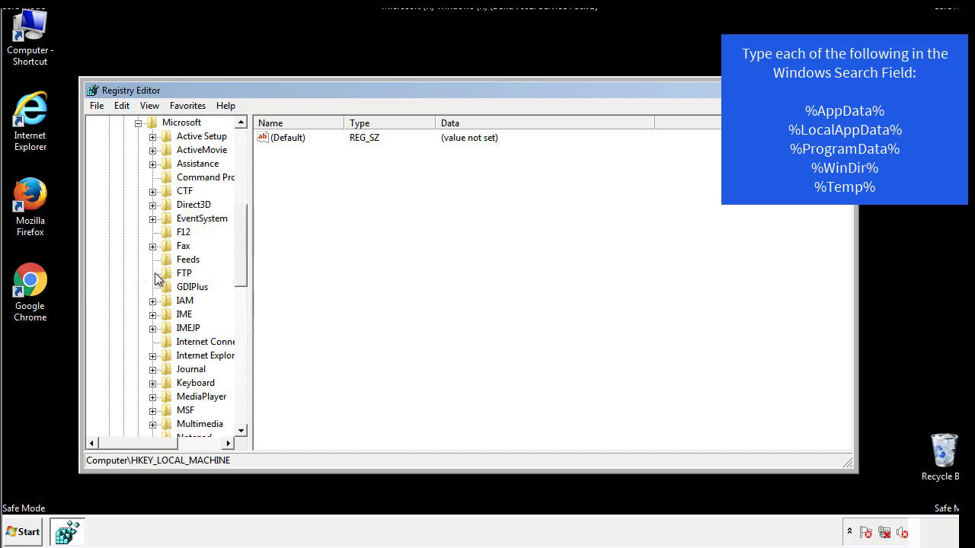
left_click_drag(239, 223, 239, 316)
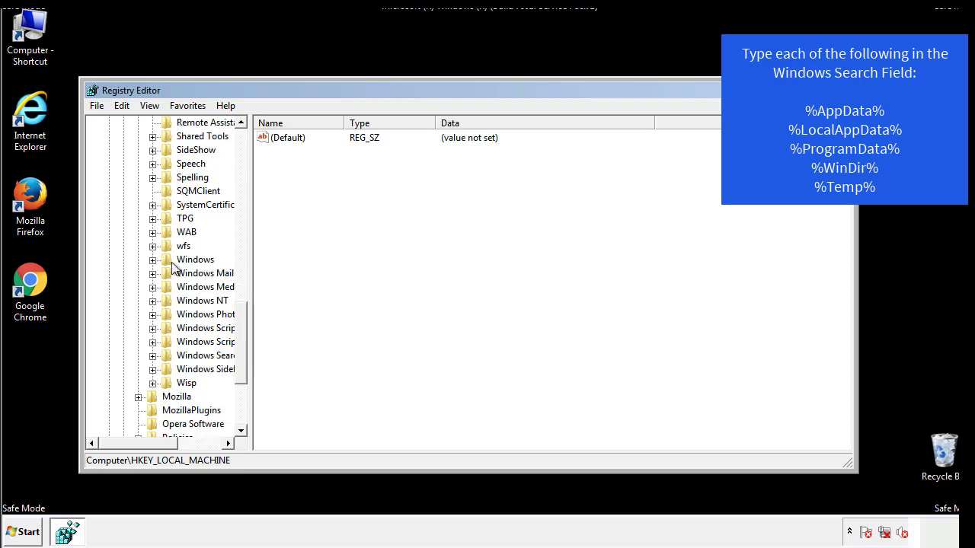
left_click(152, 260)
left_click(166, 274)
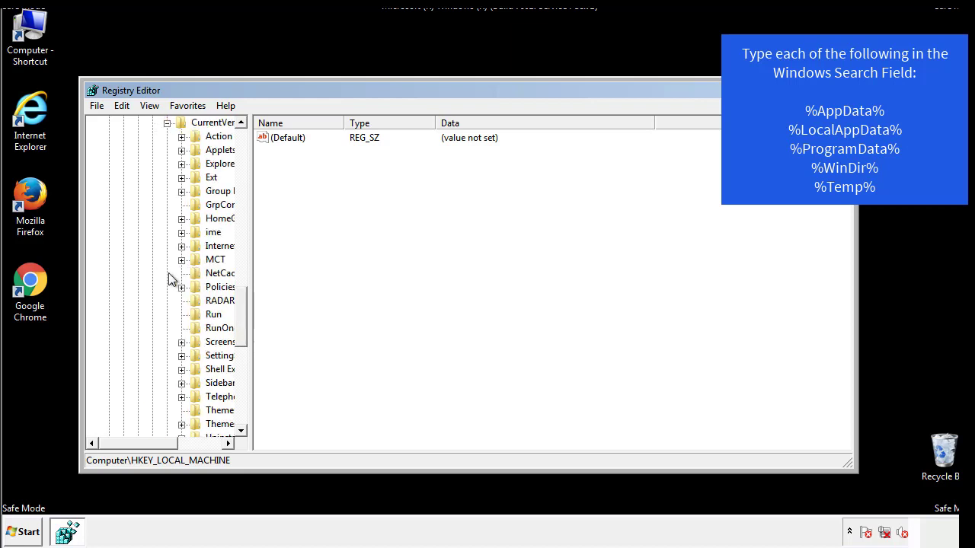
left_click_drag(154, 443, 171, 443)
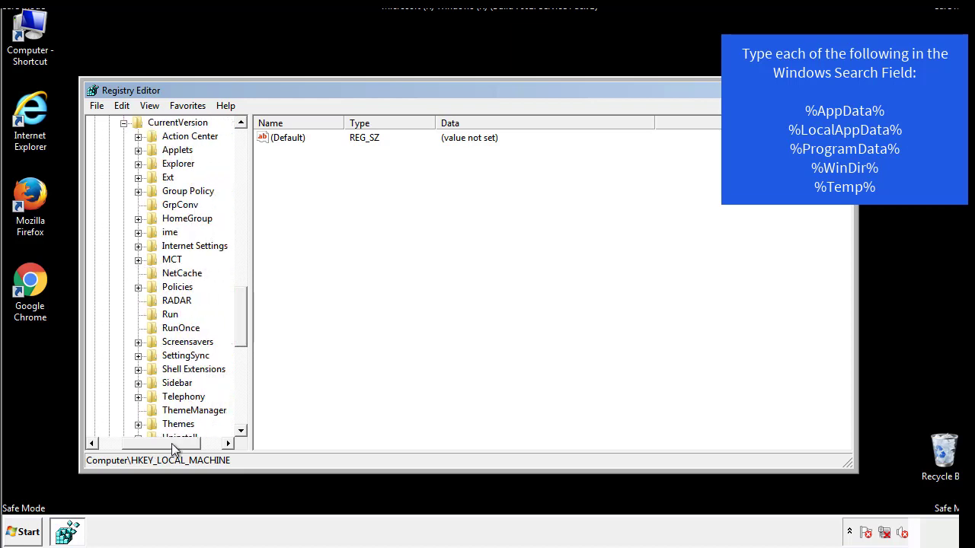
Step: Review the HKCU Run key, holding only DAEMON Tools, then collapse the Windows key
left_click(169, 315)
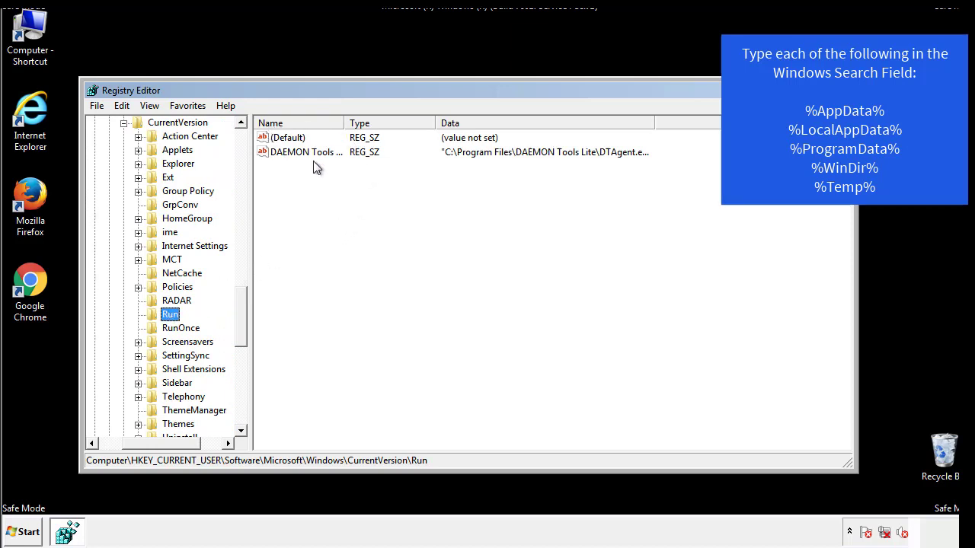
left_click(414, 177)
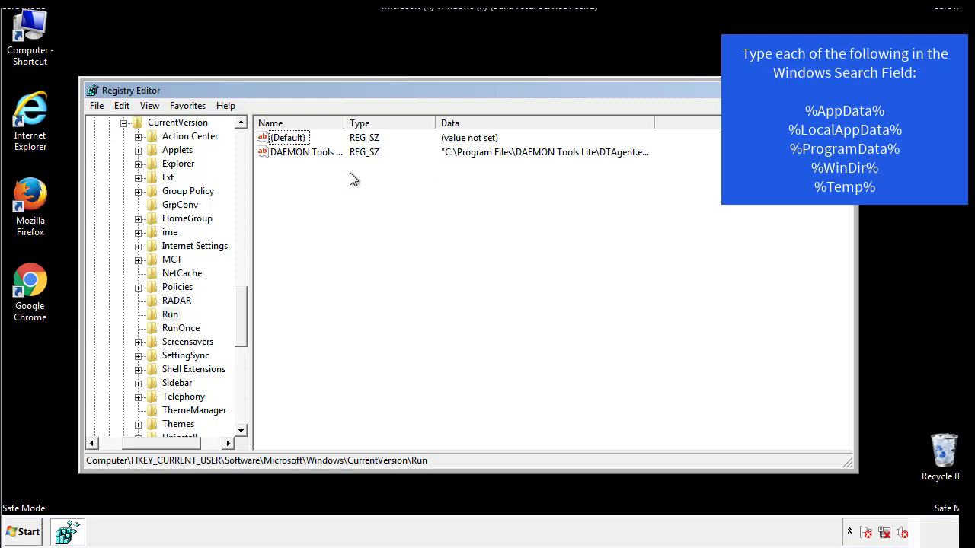
left_click_drag(162, 441, 142, 442)
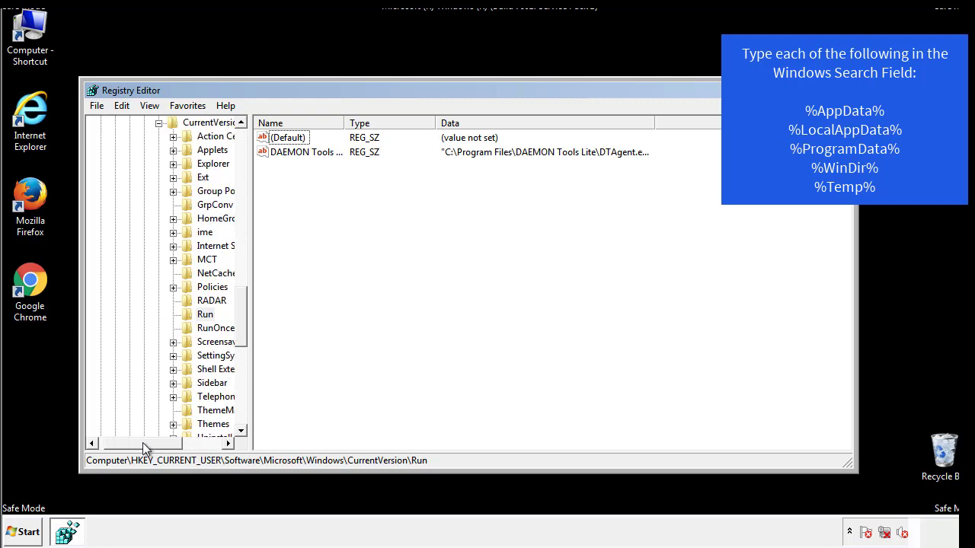
left_click_drag(247, 330, 241, 318)
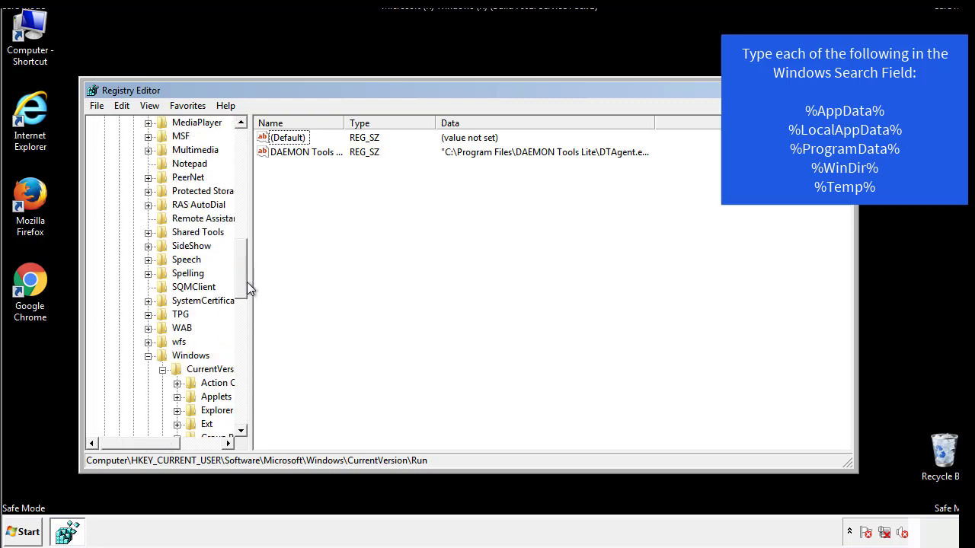
left_click(148, 357)
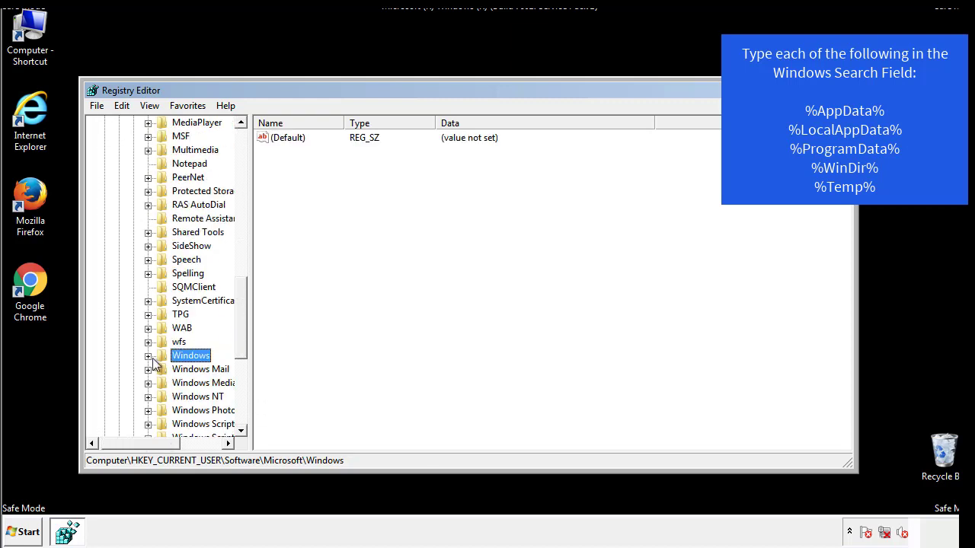
left_click_drag(244, 339, 245, 188)
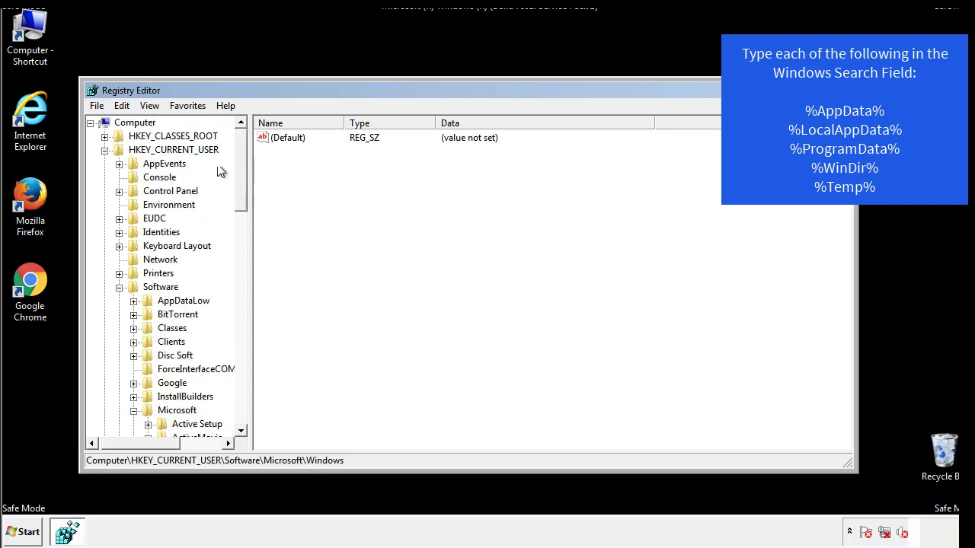
Step: Search the registry for %temp%, landing on the VolumeCaches\Temporary Files key
left_click(122, 106)
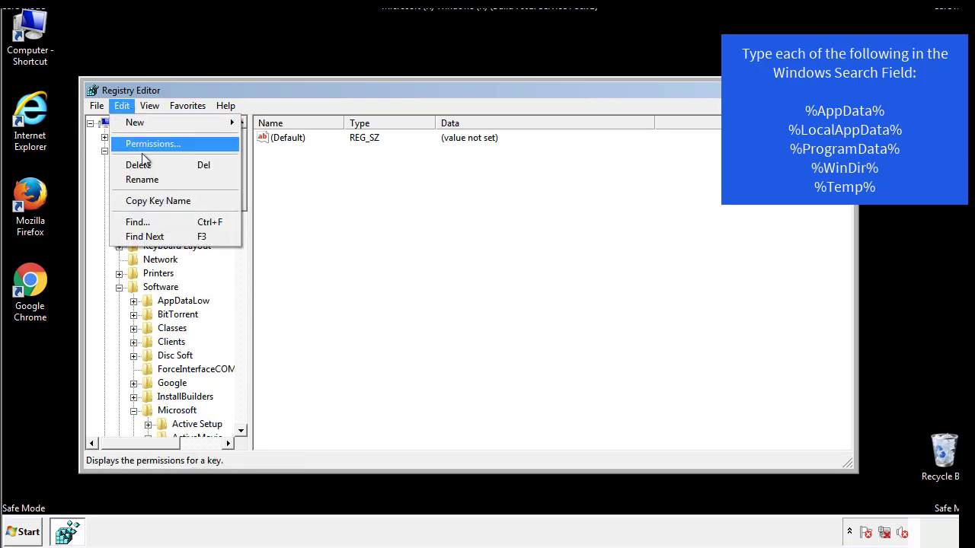
left_click(137, 221)
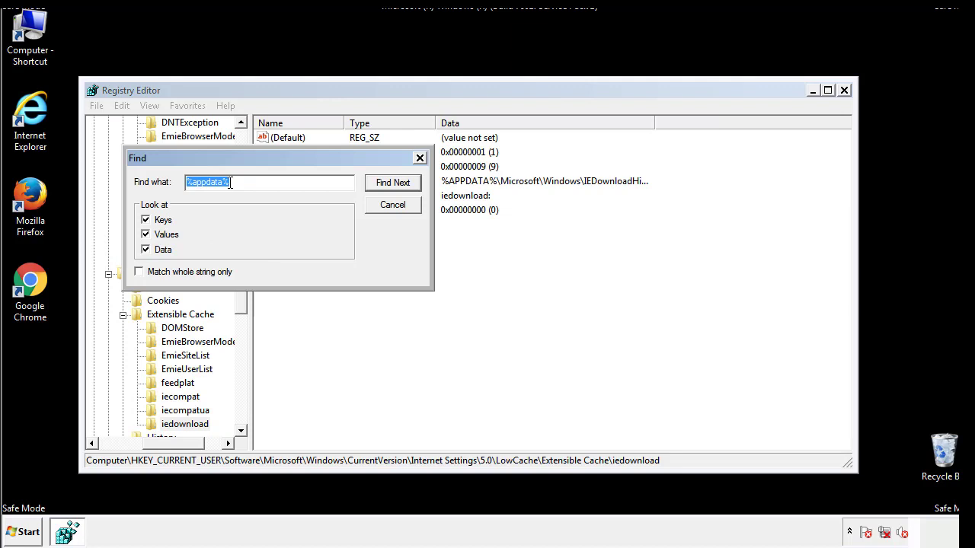
type("%temp%")
key("Return")
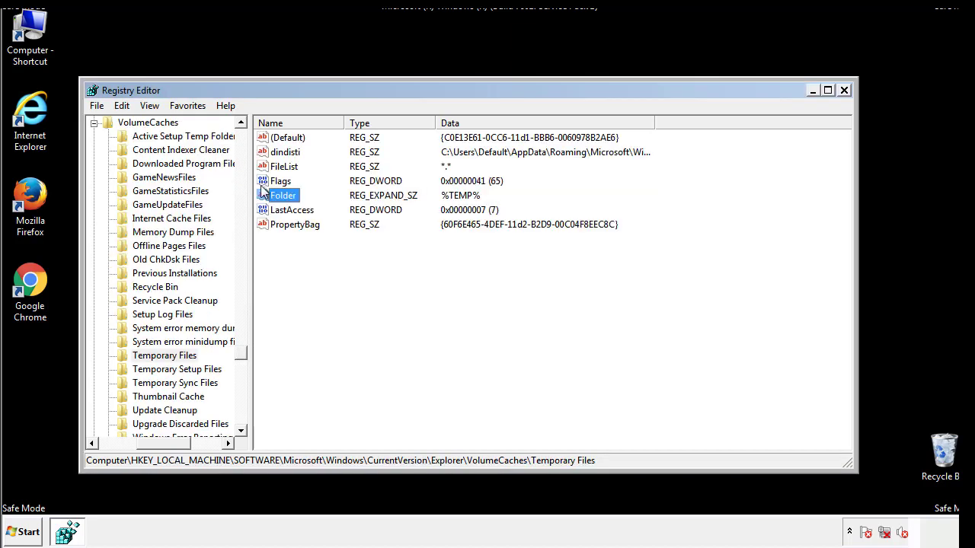
Step: Delete all values of the Temporary Files key, including dindisti, and confirm
left_click(400, 267)
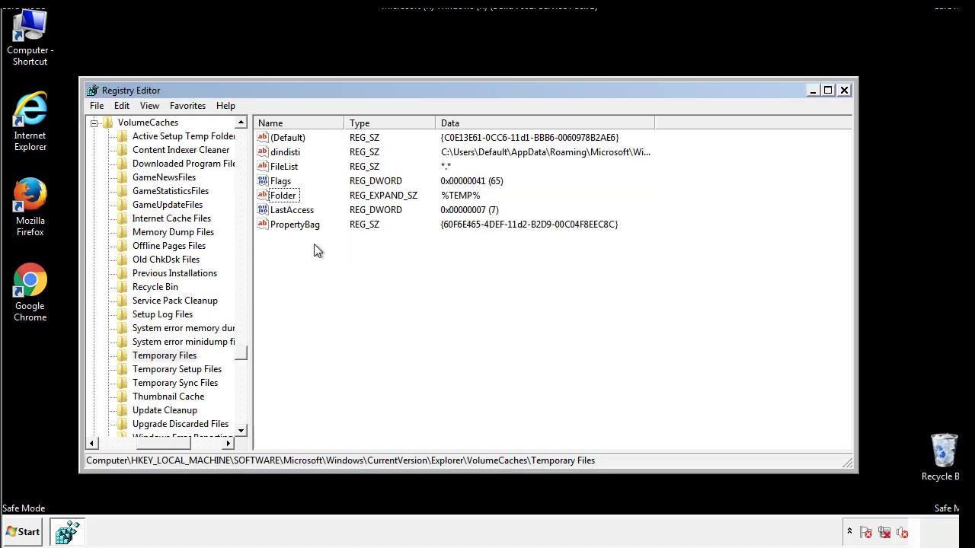
left_click_drag(313, 248, 275, 138)
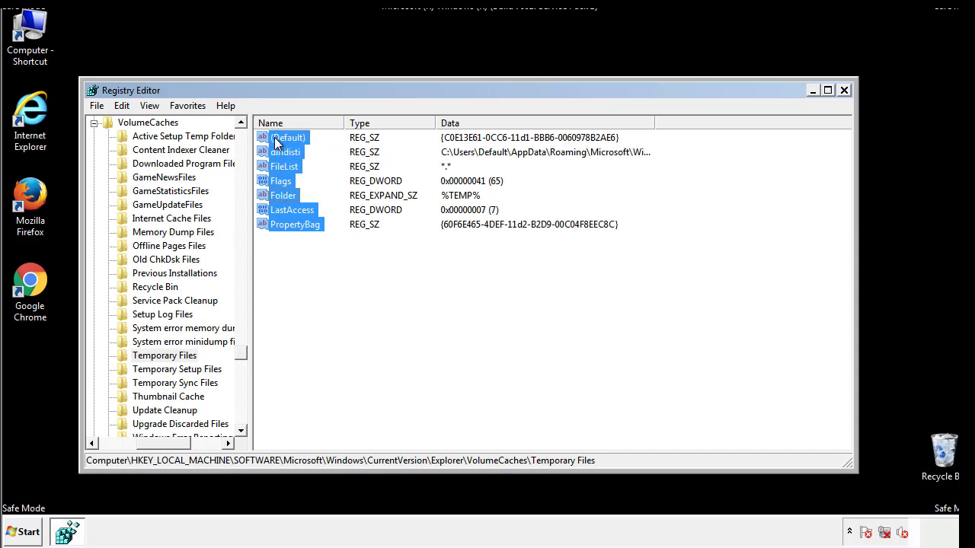
right_click(274, 138)
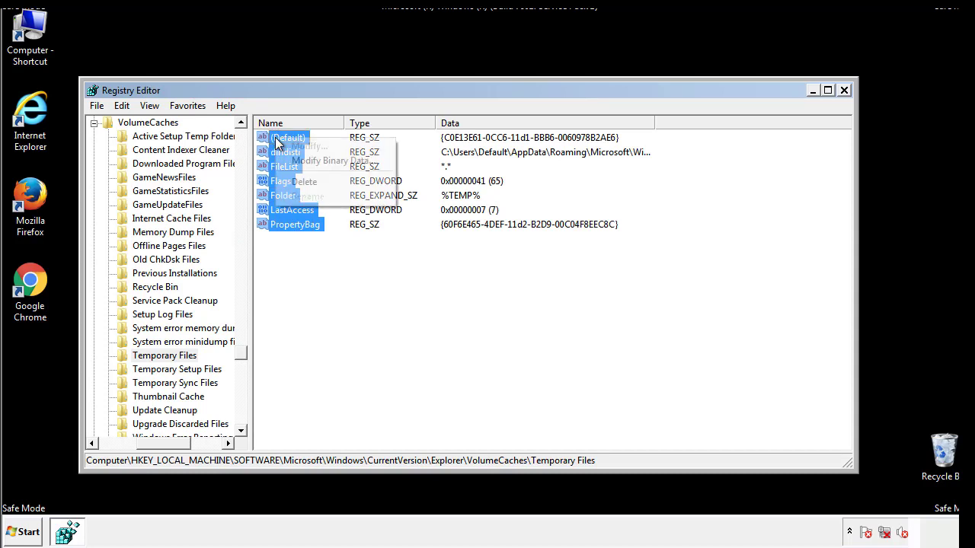
left_click(297, 180)
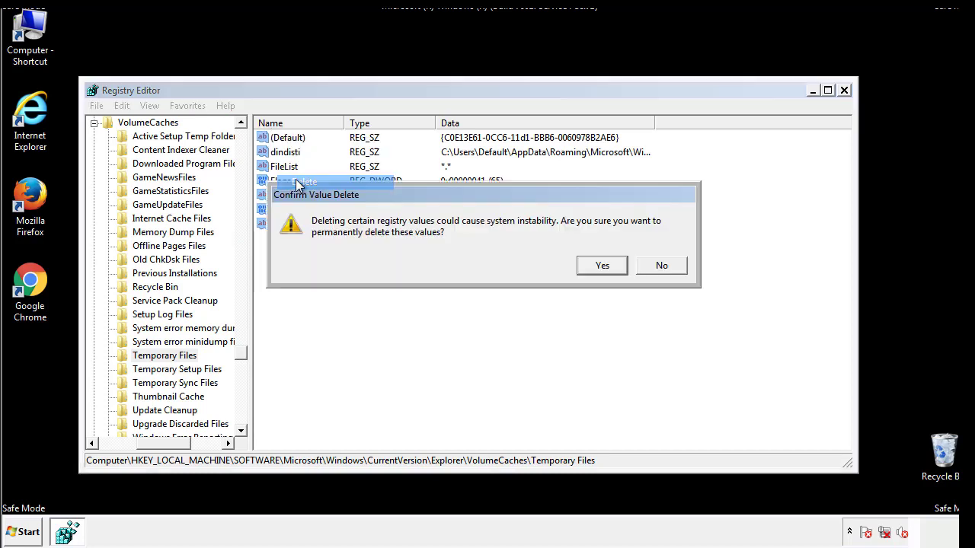
left_click(605, 265)
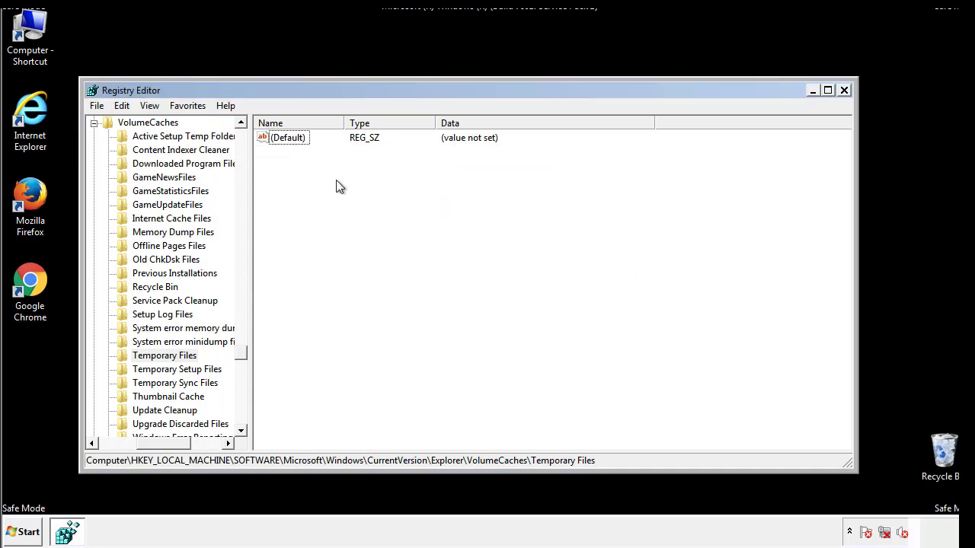
Step: Close Registry Editor and launch msconfig from the Start menu search
left_click(845, 90)
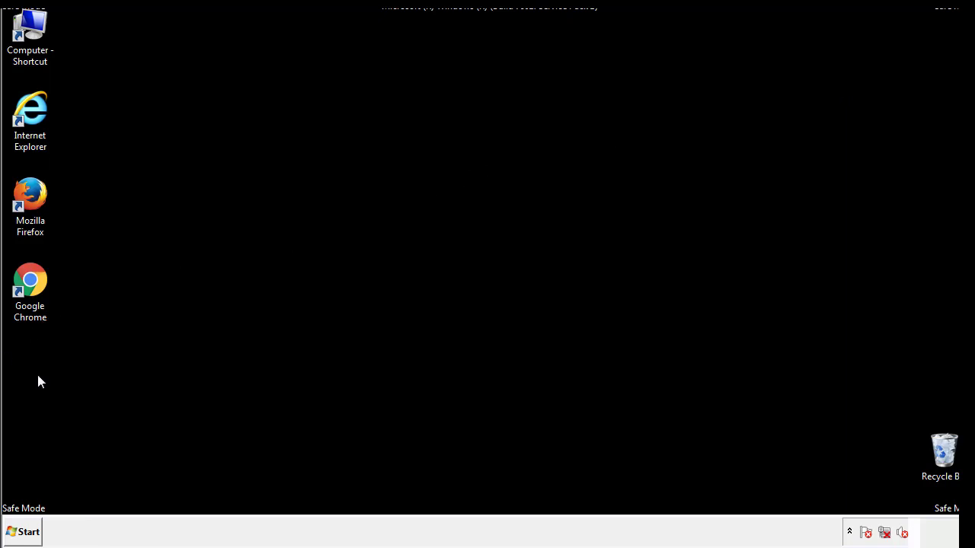
left_click(17, 536)
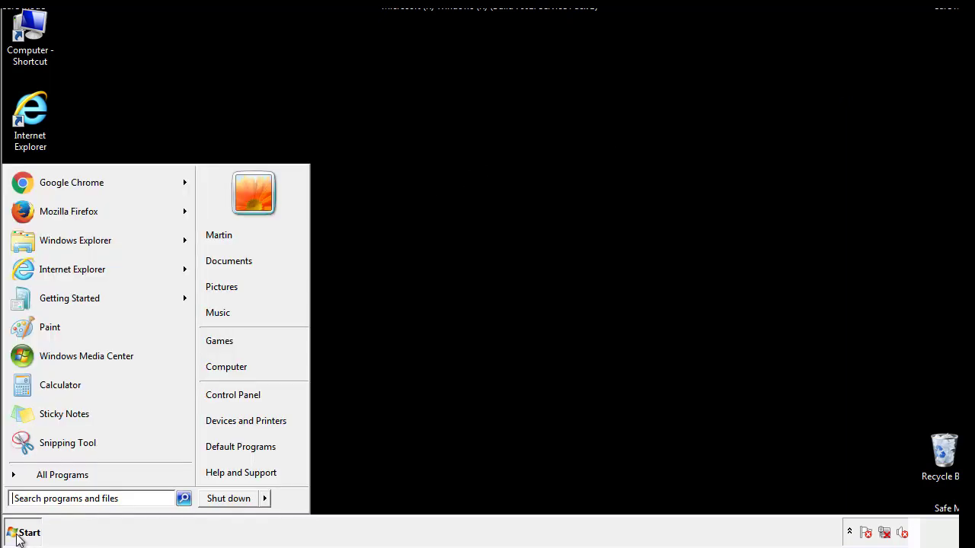
left_click(53, 498)
type("mscon")
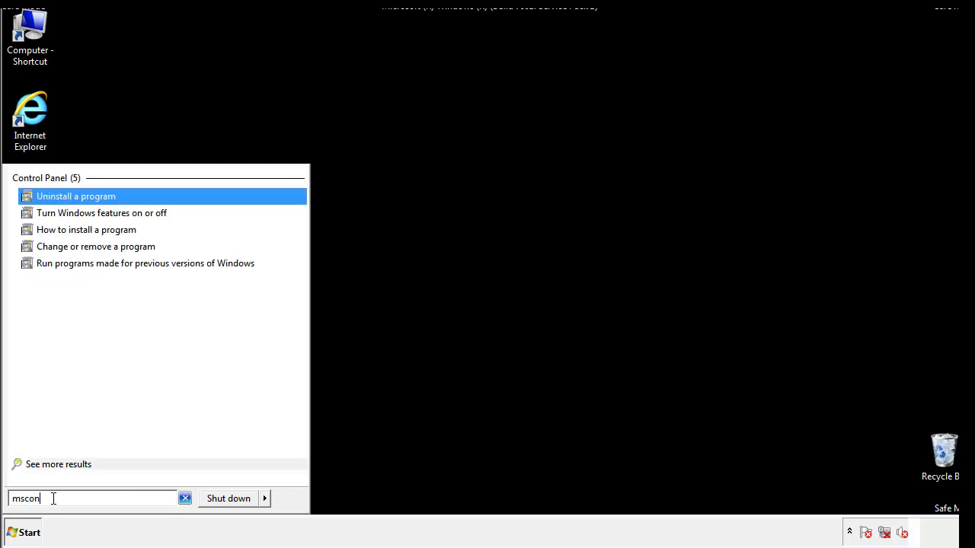
type("fig")
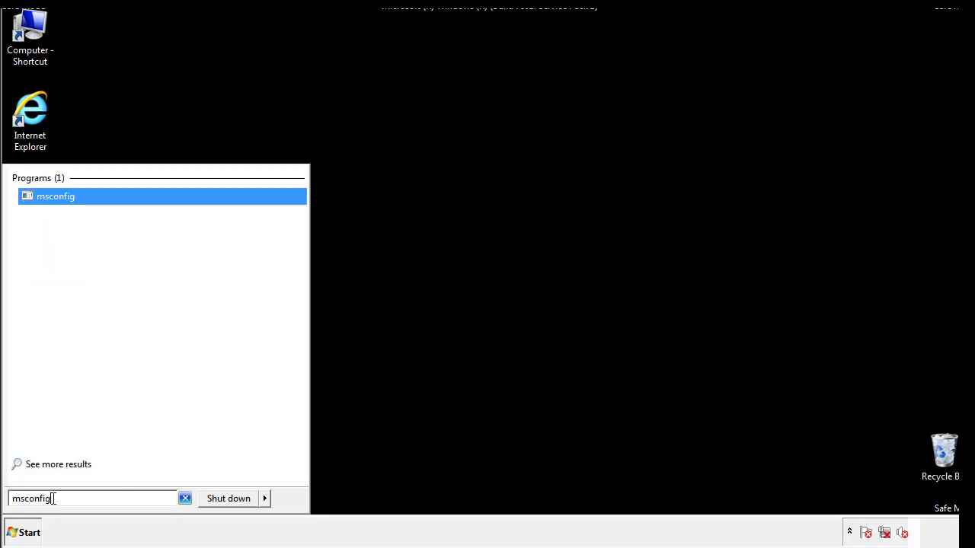
key("Return")
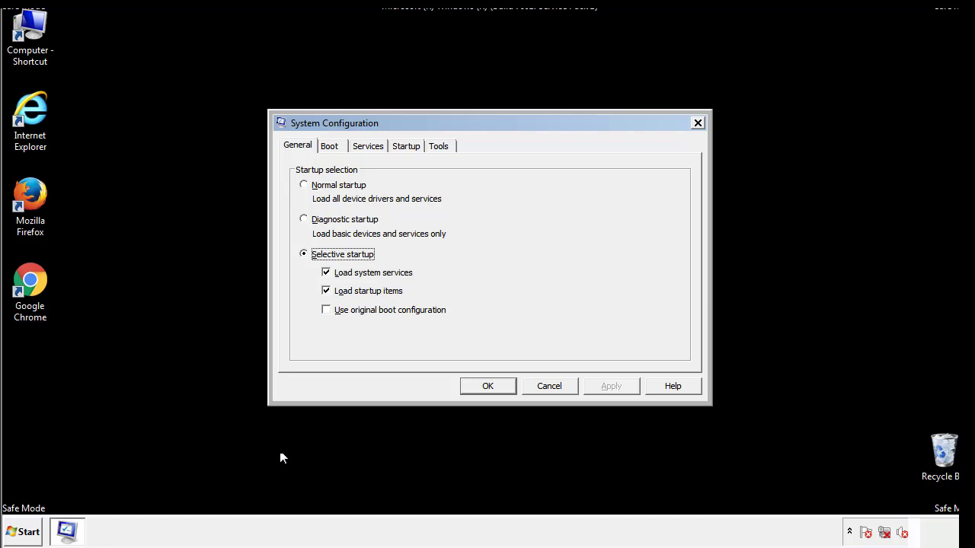
Step: Uncheck Safe boot on the Boot tab, apply it, and restart Windows
left_click(333, 147)
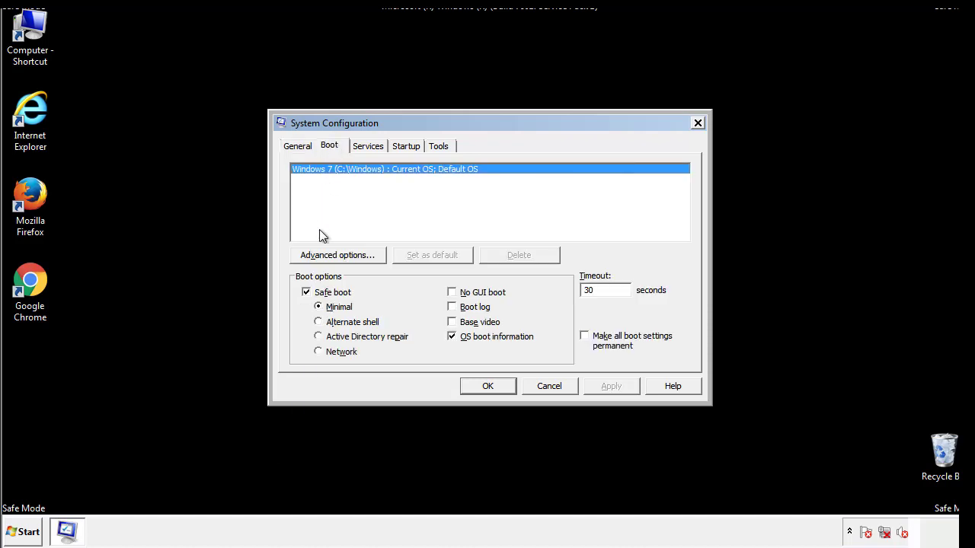
left_click(307, 294)
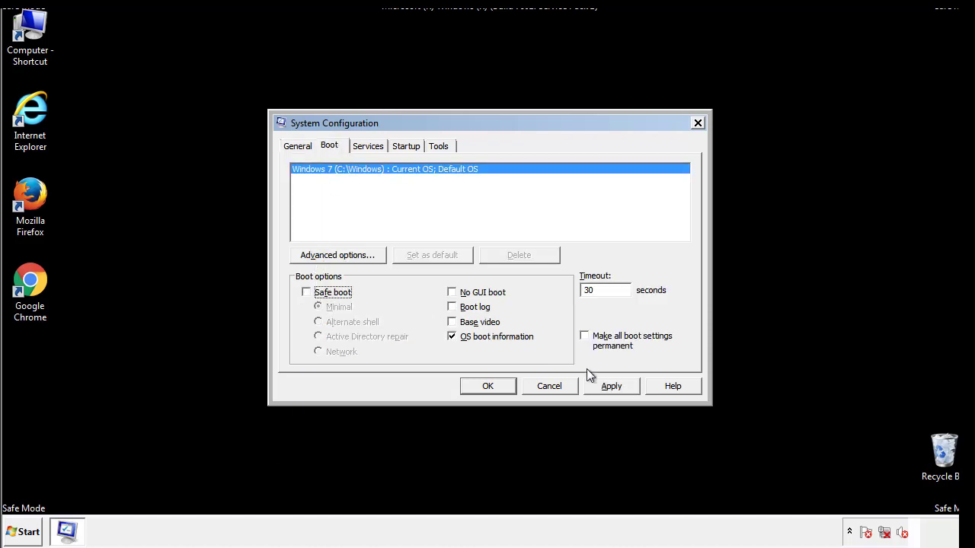
left_click(613, 385)
left_click(486, 386)
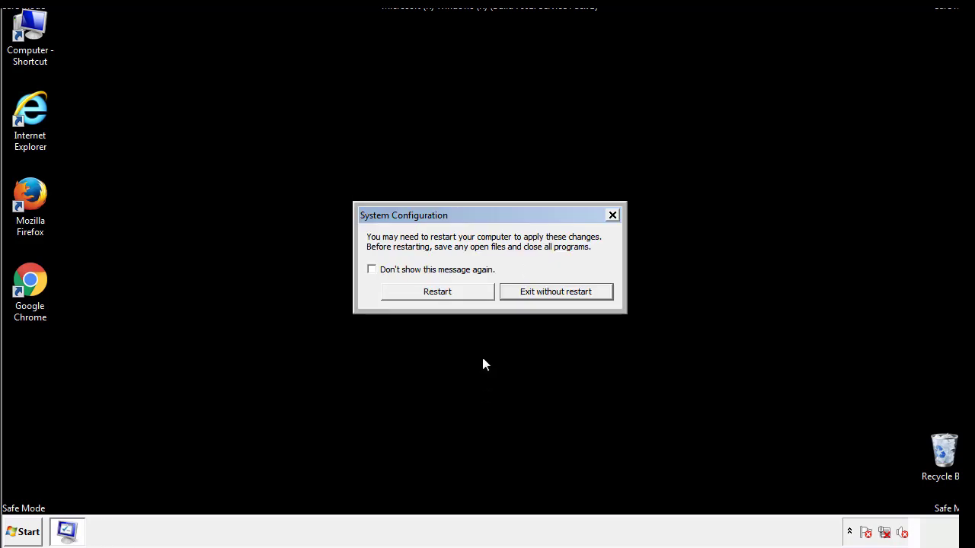
left_click(451, 297)
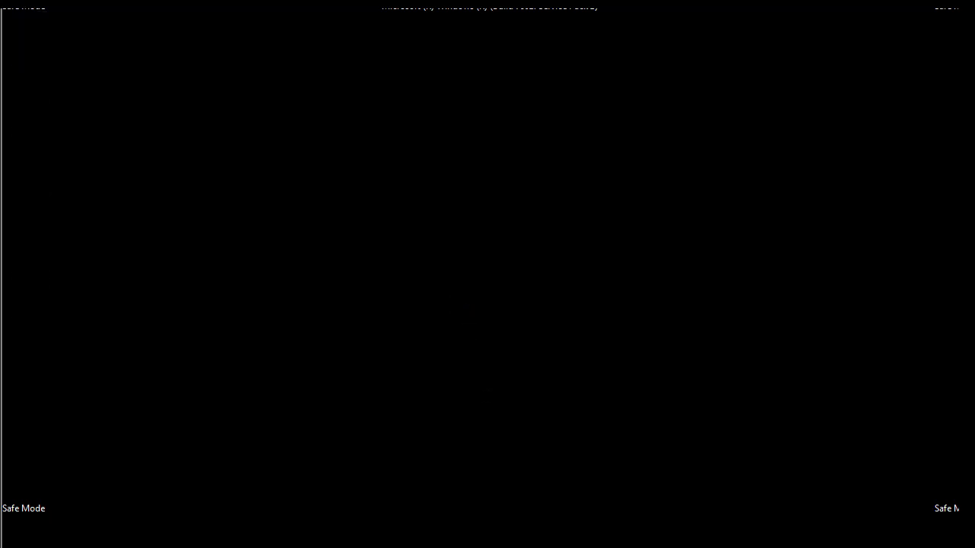